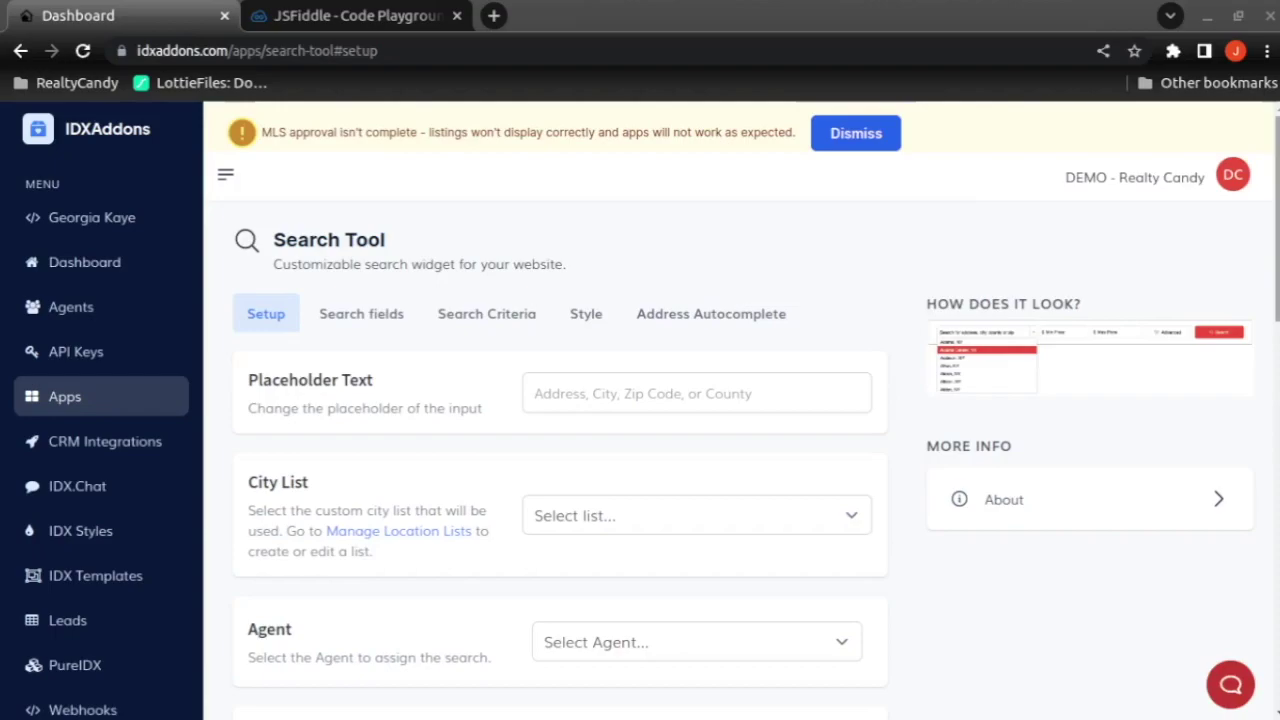
Switch off Show Field Labels and copy the snippet, which now includes data-fieldlabels="n".
scroll(604, 279, "down", 3)
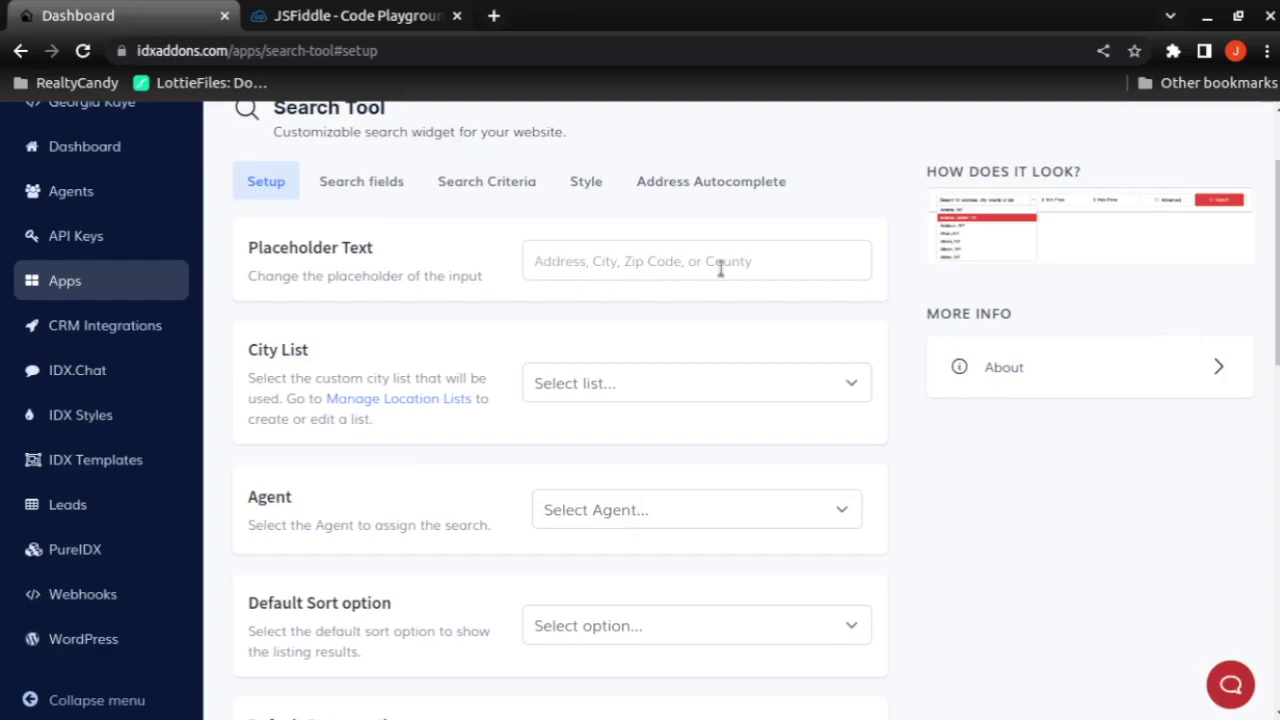
scroll(757, 280, "down", 5)
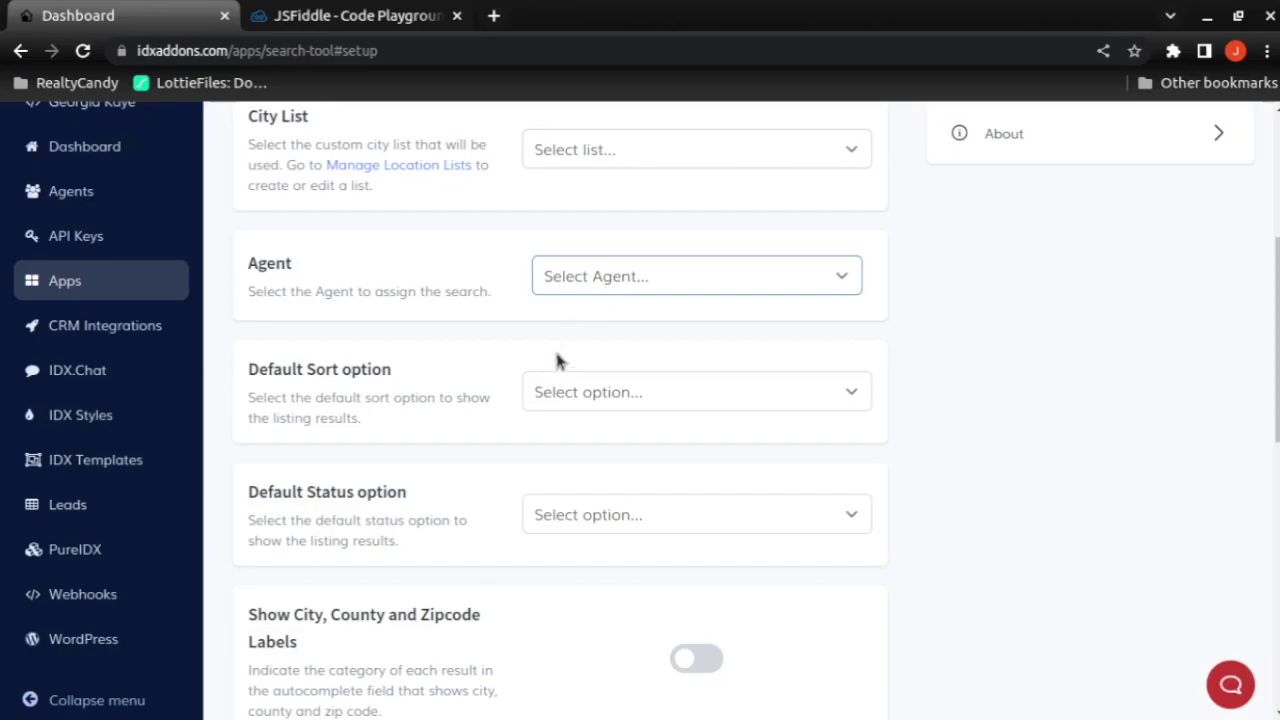
scroll(554, 370, "down", 2)
scroll(440, 430, "down", 5)
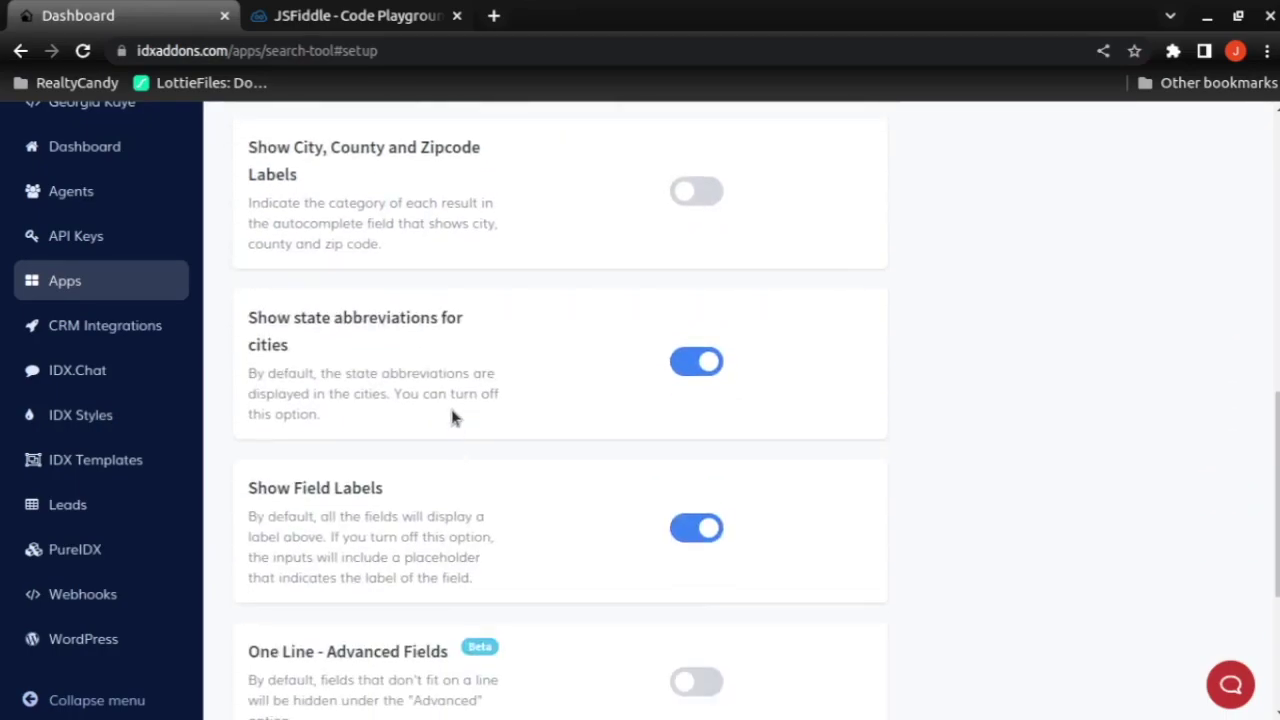
scroll(452, 418, "down", 1)
scroll(450, 410, "down", 1)
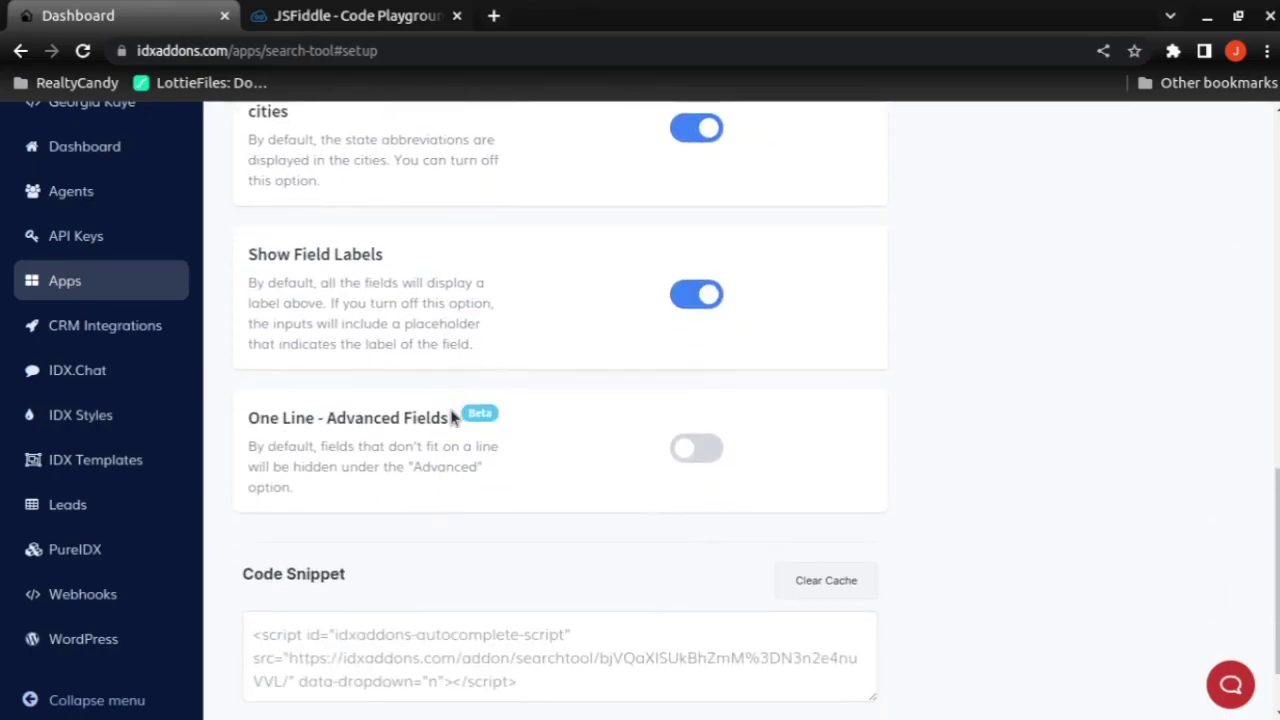
left_click(703, 305)
scroll(663, 386, "down", 1)
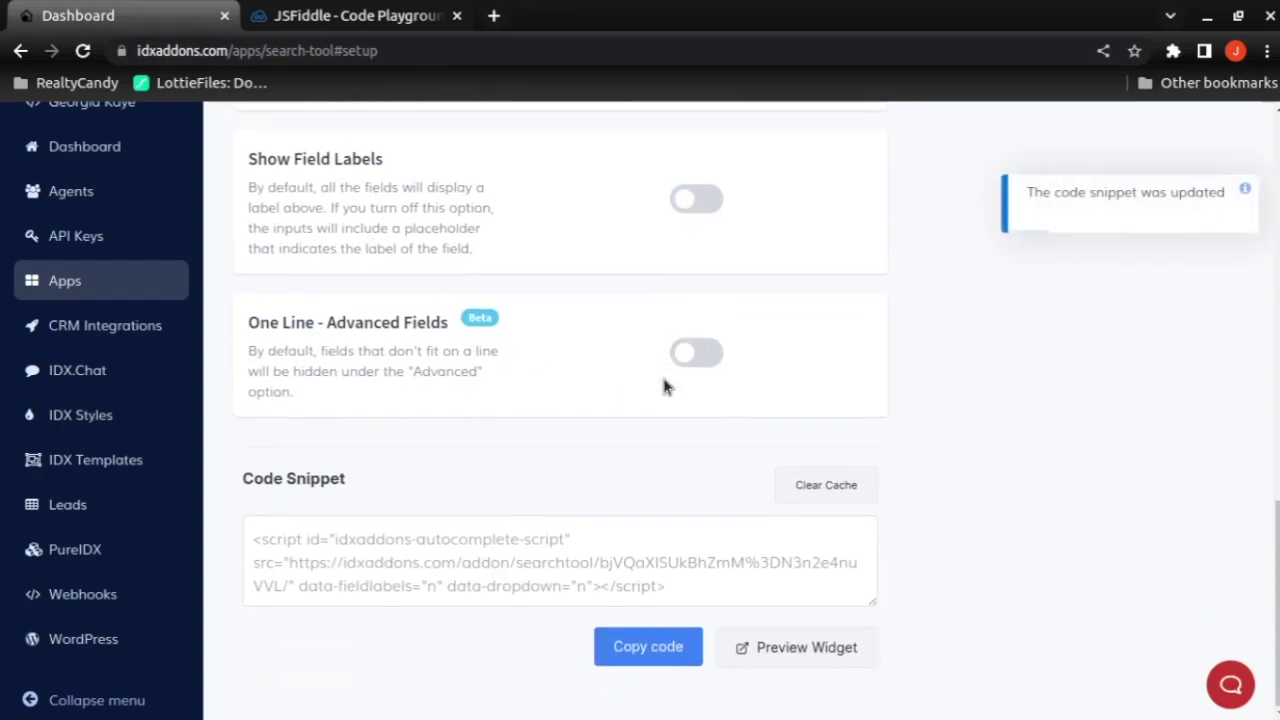
left_click(668, 648)
Paste the widget snippet into the fiddle's HTML and add Bal Harbour, Belle Glade and Bartow, FL.
left_click(378, 17)
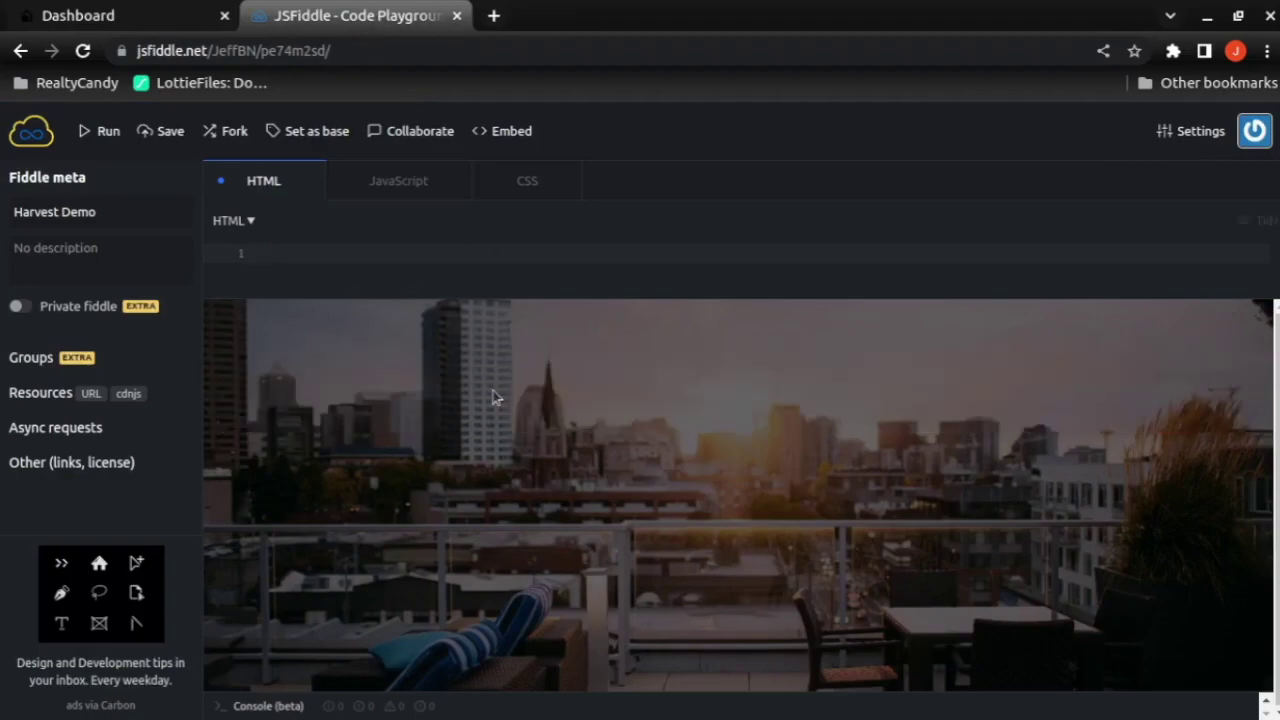
type("<script id=\"idxaddons-autocomplete-script\" src=\"https://idxaddons.com/addon/searchtool/bjVQaXlSUkBhZmM%3DN3n2e4nuVVL/\" data-fieldlabels=\"n\" data-dropdown=\"n\"></script>")
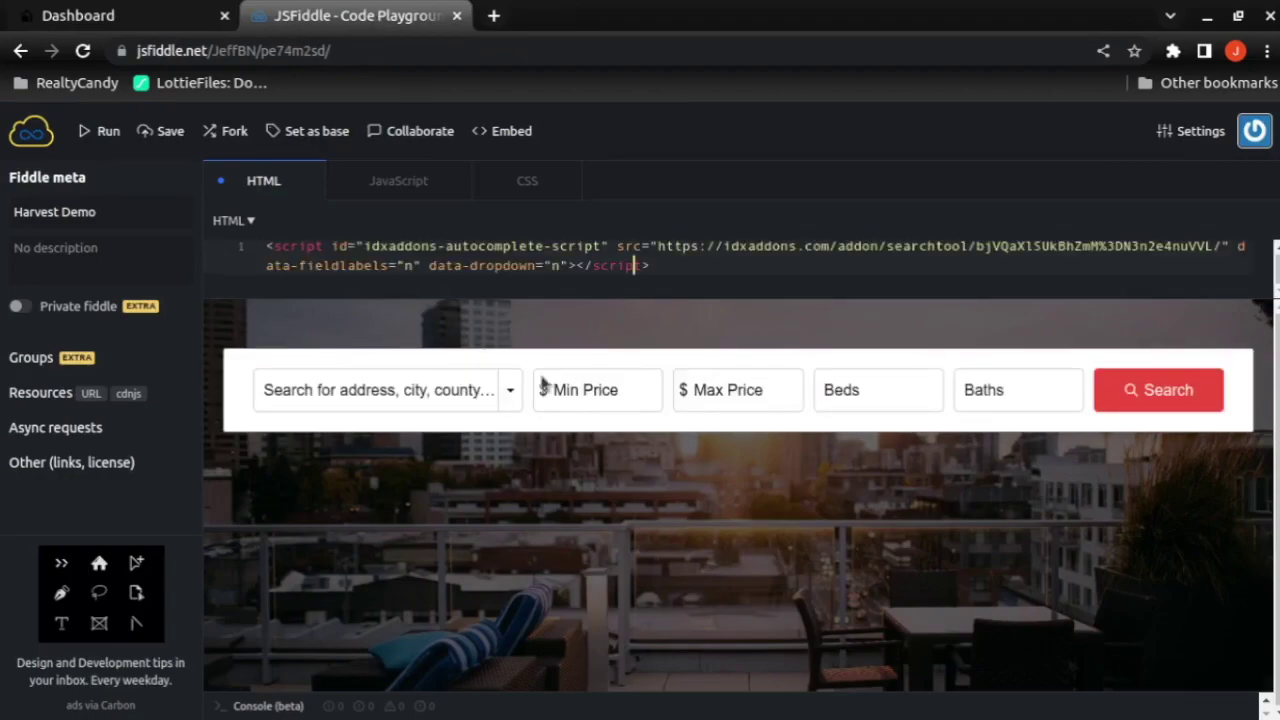
left_click(509, 404)
left_click(430, 485)
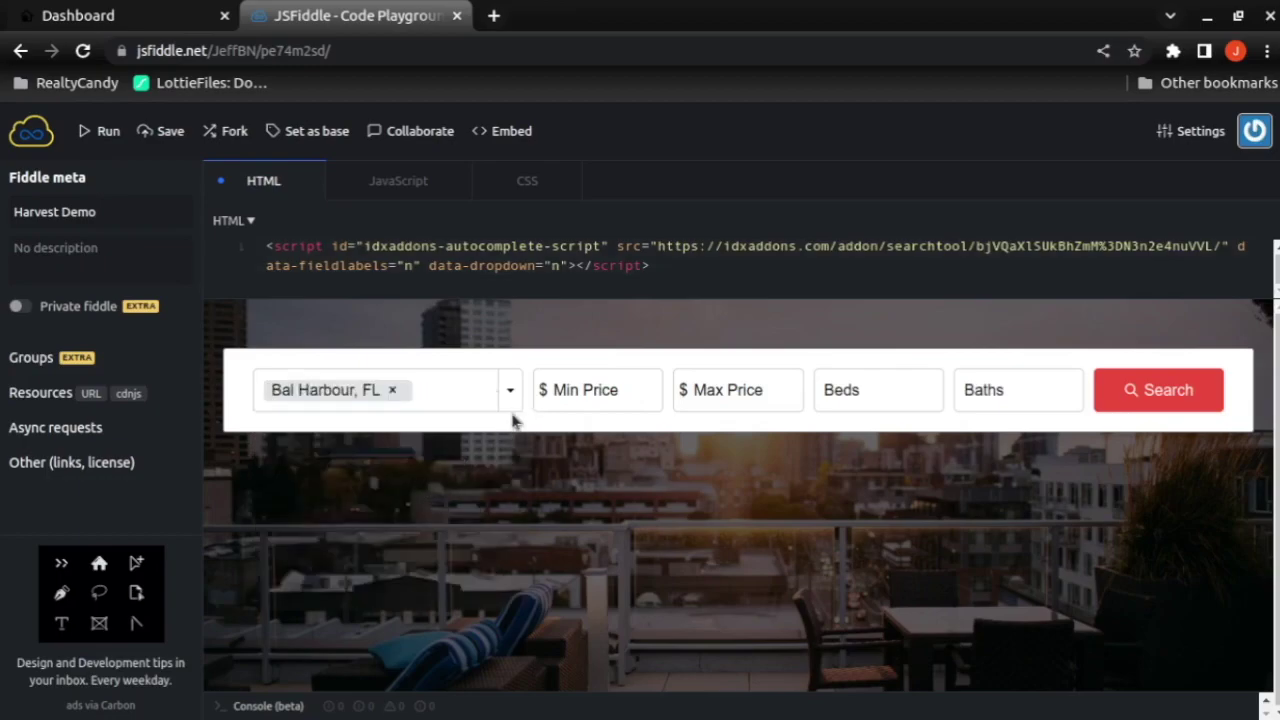
left_click(509, 414)
left_click(414, 540)
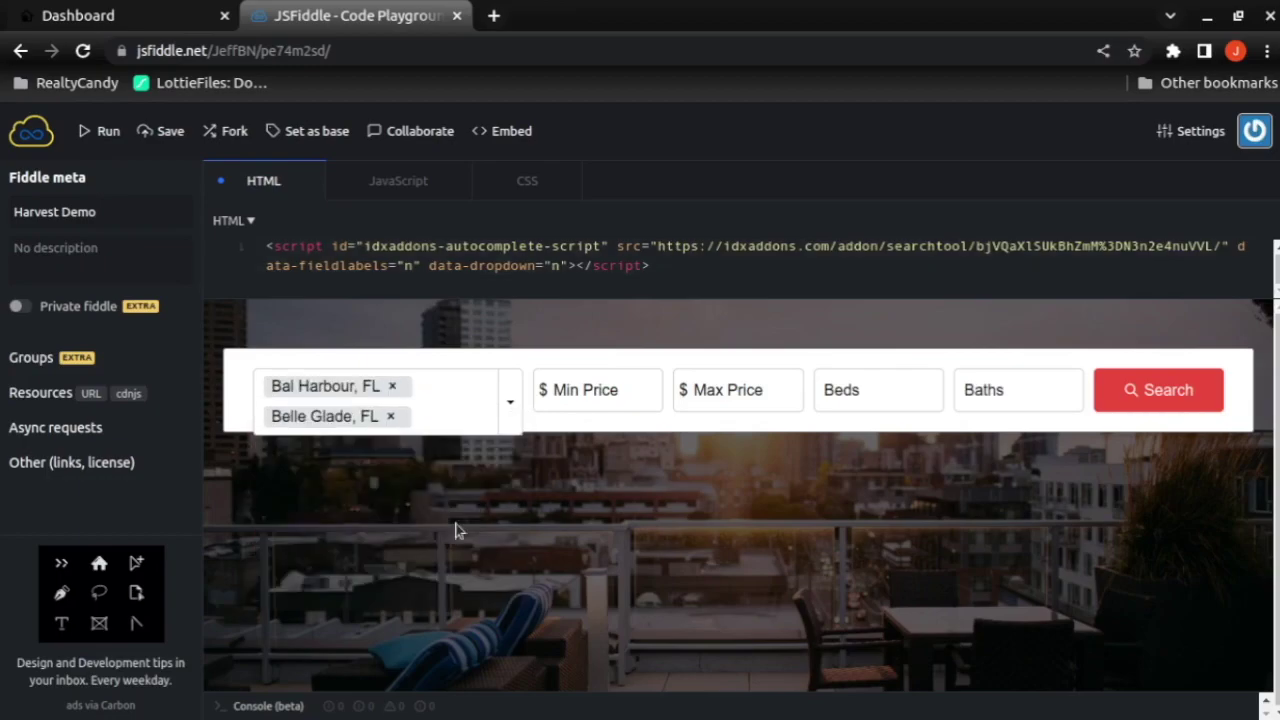
left_click(509, 410)
left_click(464, 506)
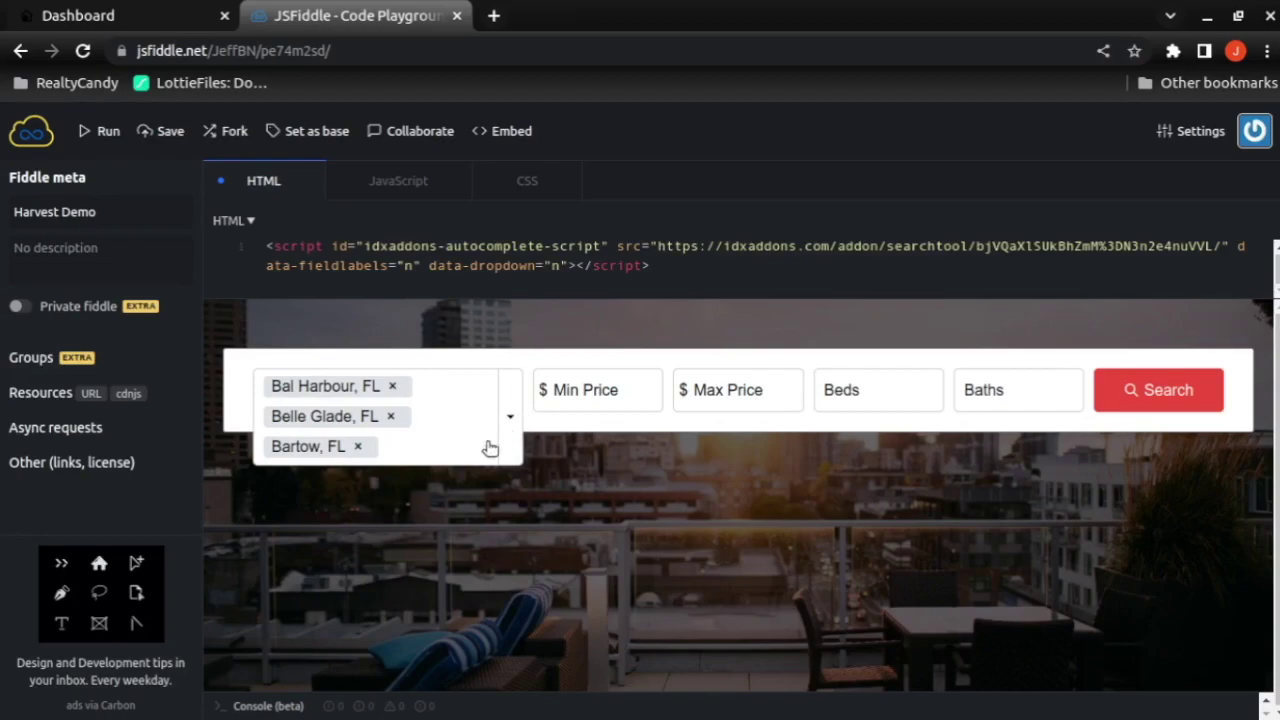
Add Aventura, Aloma and Big Torch Key, FL locations and enter a 111111 minimum price.
left_click(490, 447)
left_click(430, 505)
left_click(484, 477)
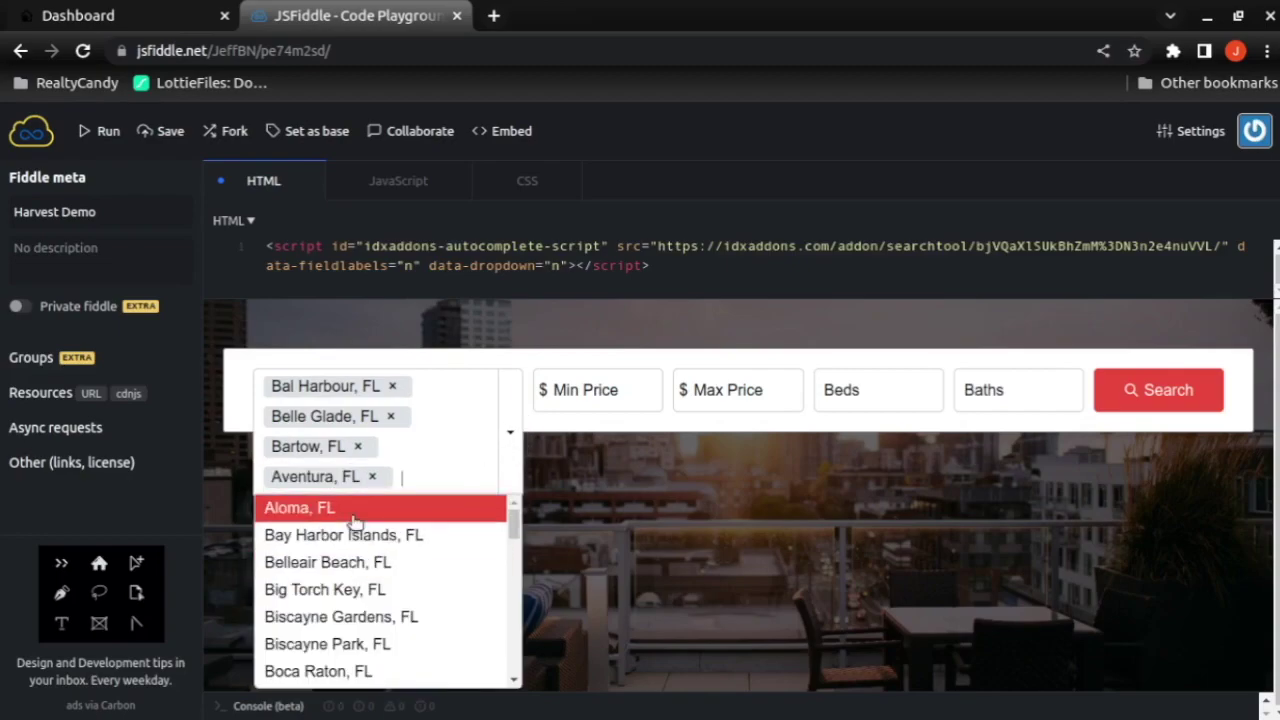
left_click(355, 510)
left_click(500, 474)
left_click(414, 591)
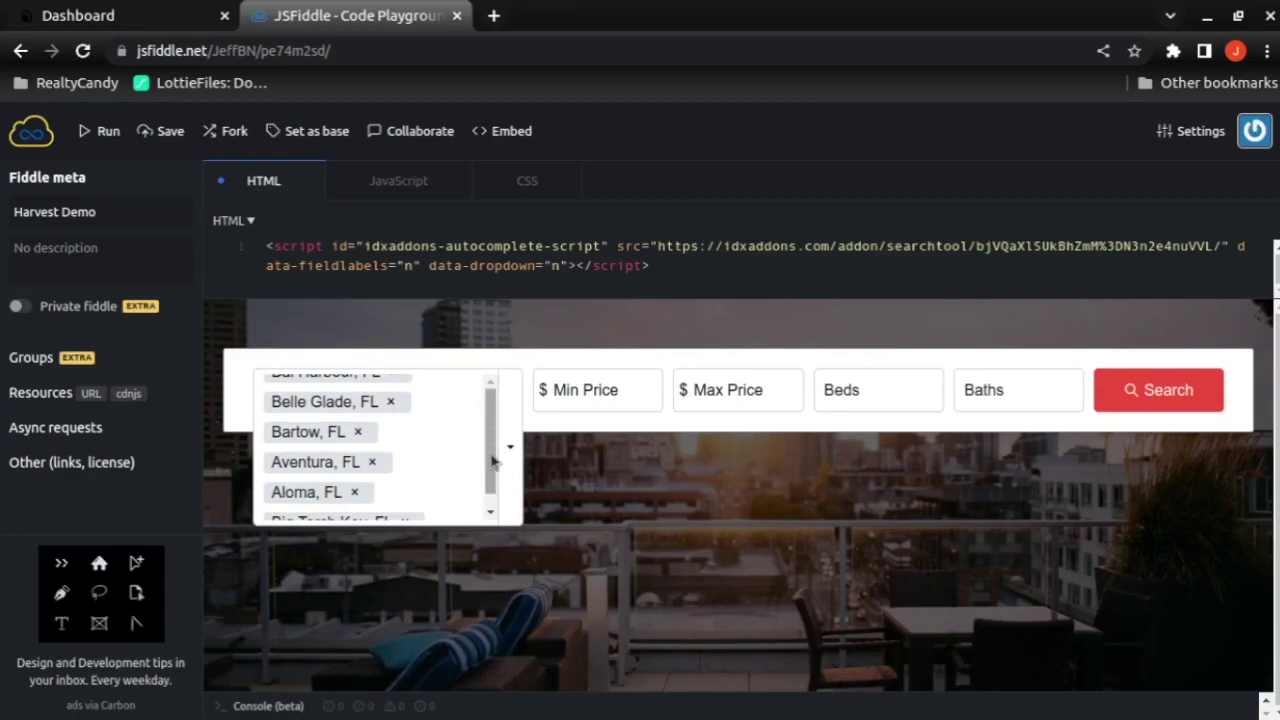
left_click(614, 400)
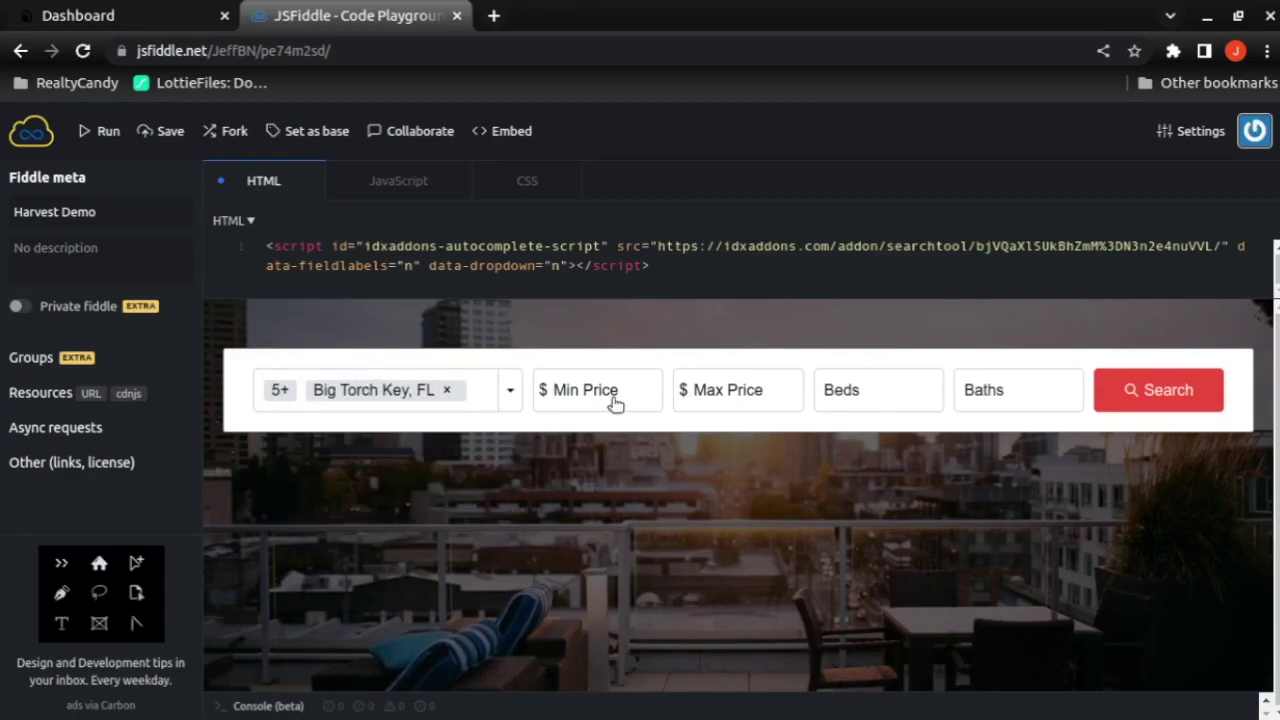
type("1111111")
Turn Show Field Labels back on in IDXAddons and copy the updated code snippet.
left_click(153, 29)
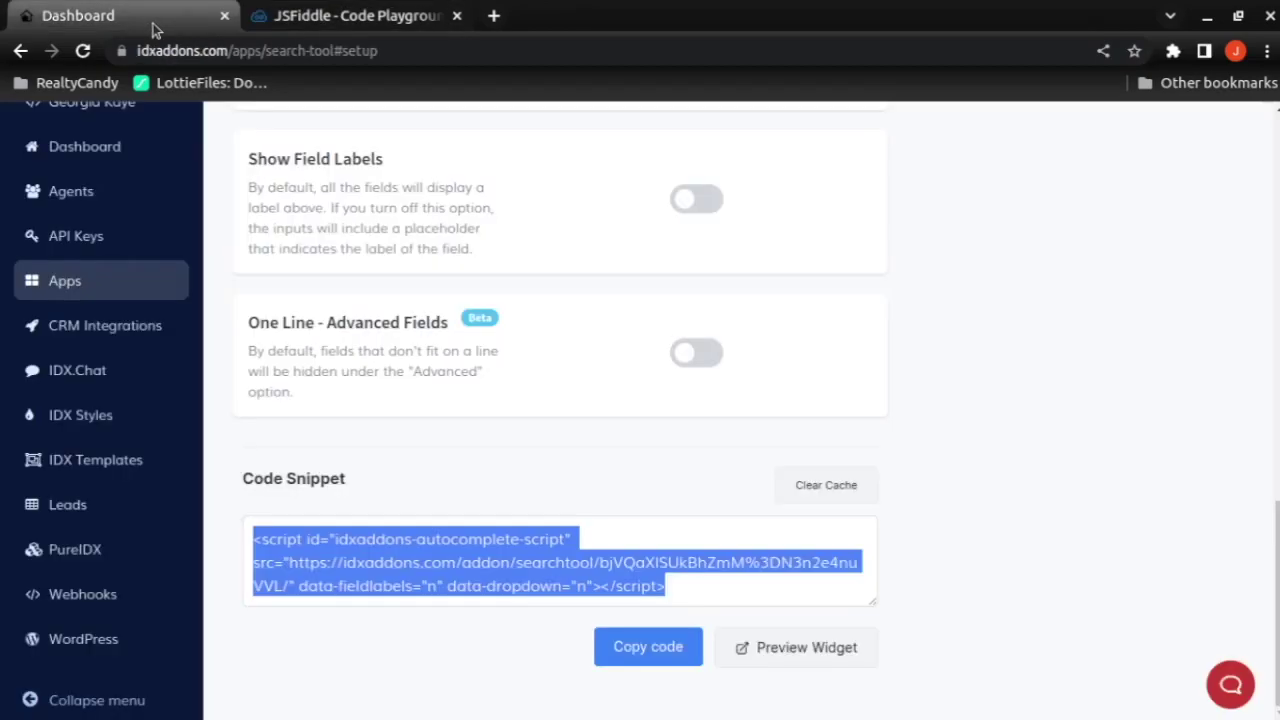
left_click(1083, 467)
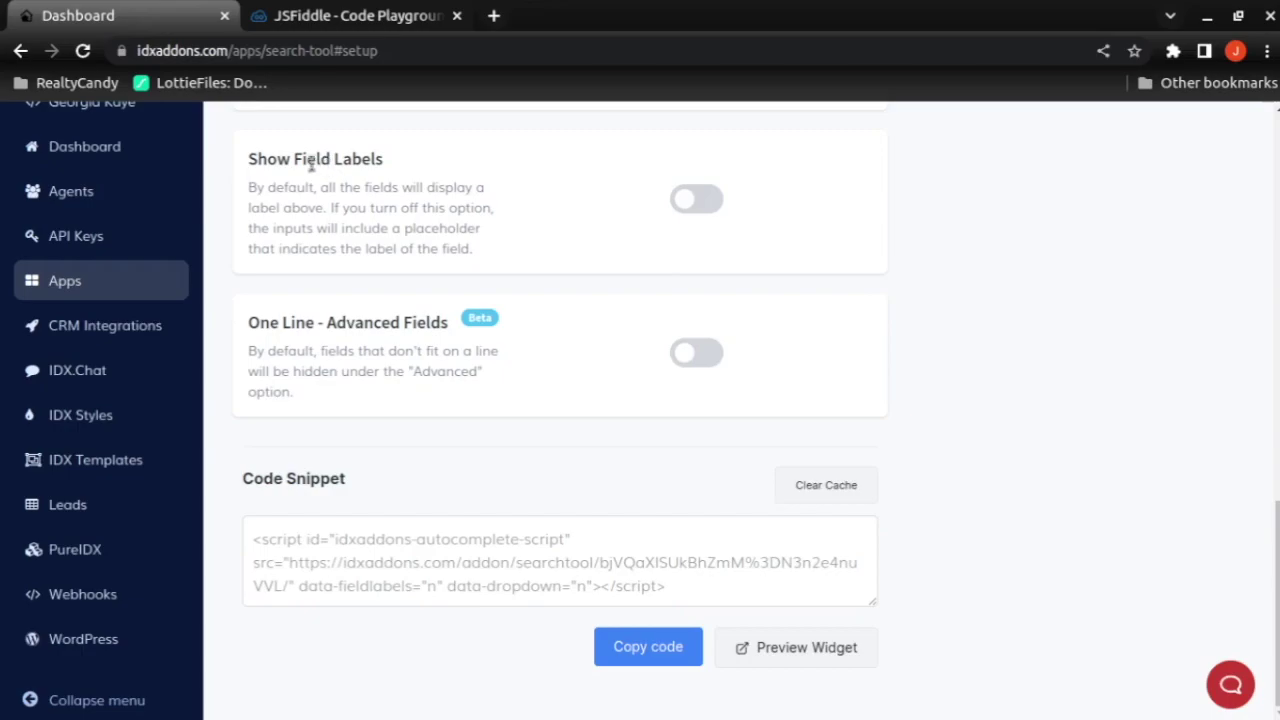
left_click_drag(251, 165, 400, 180)
left_click(689, 212)
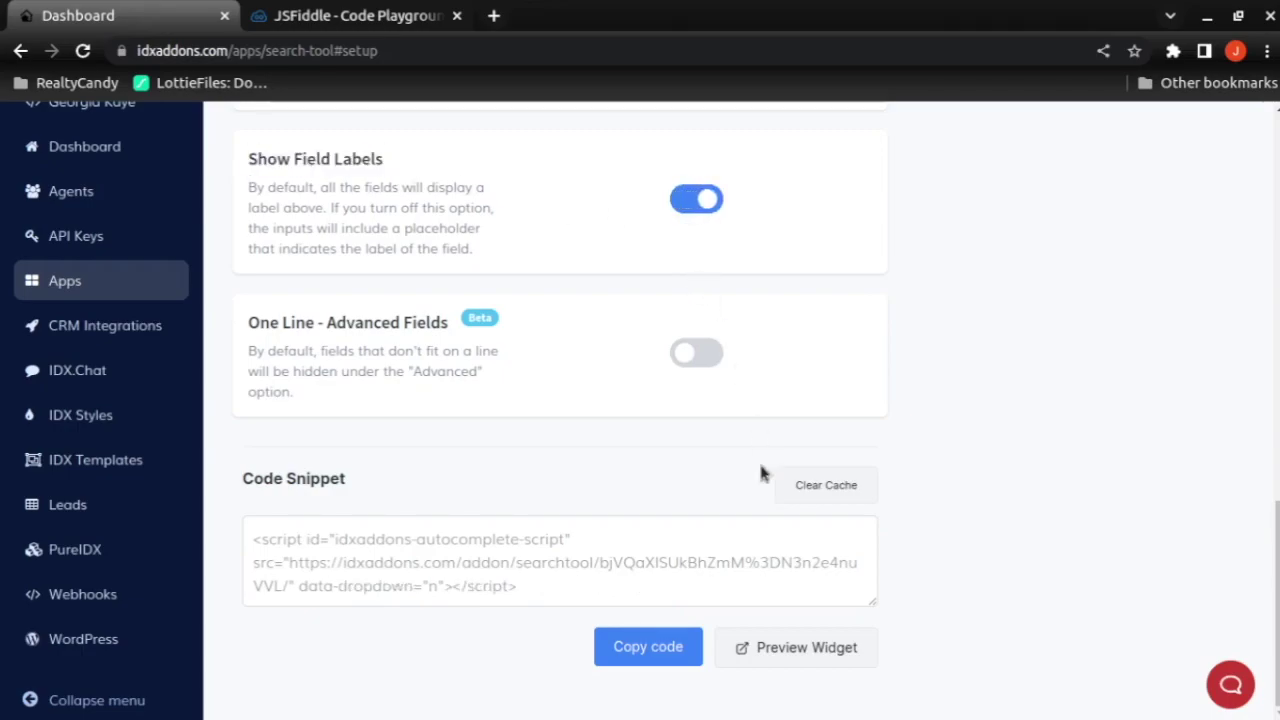
left_click(655, 655)
Replace the fiddle's script line with the labelled widget snippet.
left_click(355, 18)
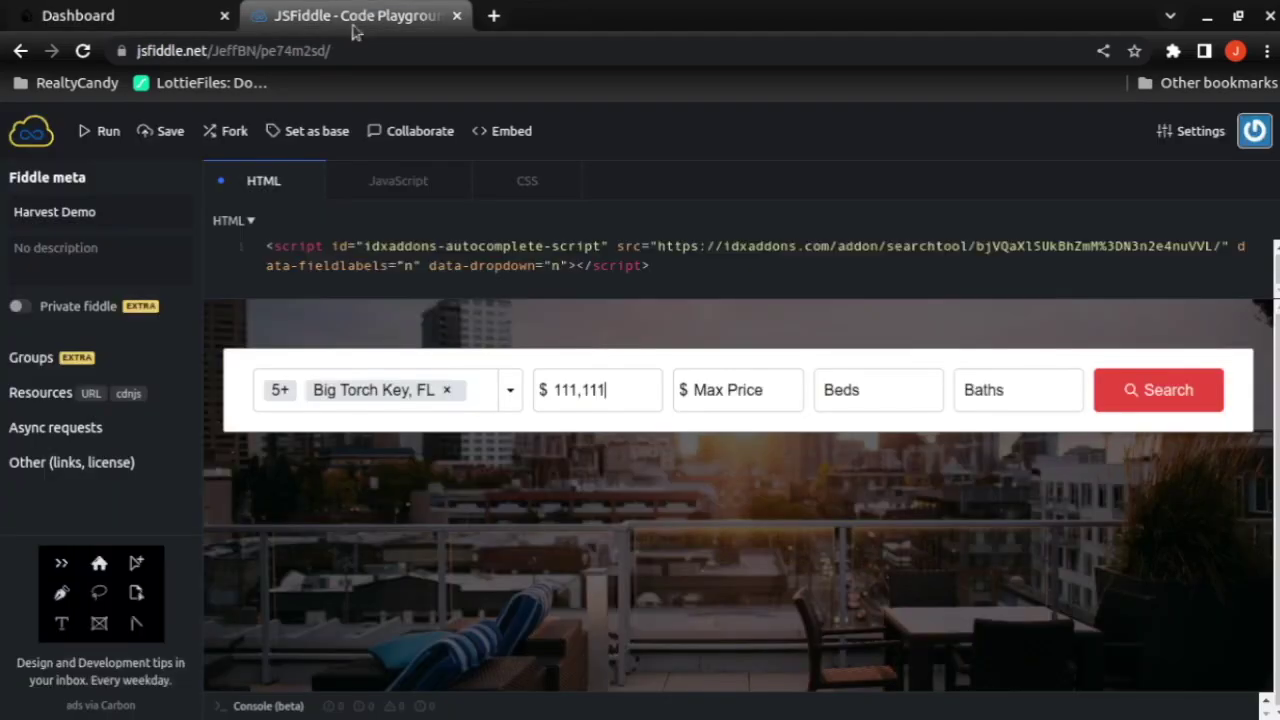
key("ctrl+a")
key("ctrl+v")
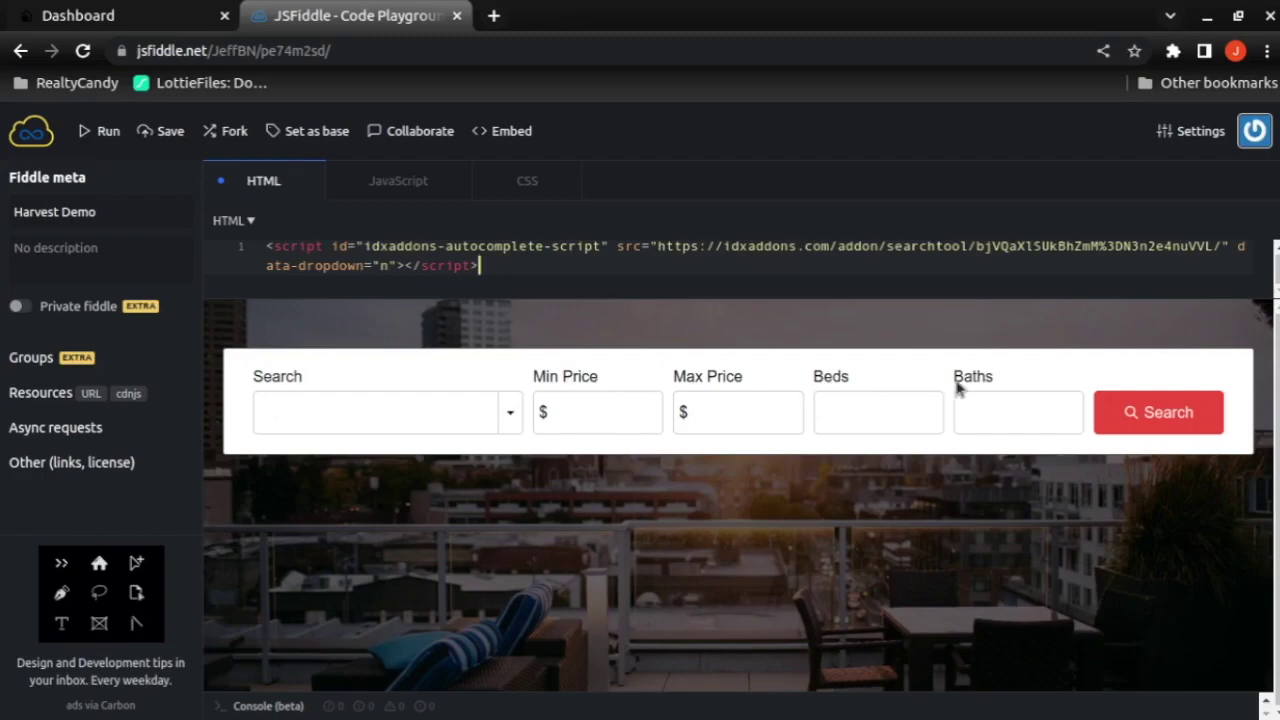
Turn on One Line - Advanced Fields in IDXAddons and copy the updated snippet.
left_click(157, 25)
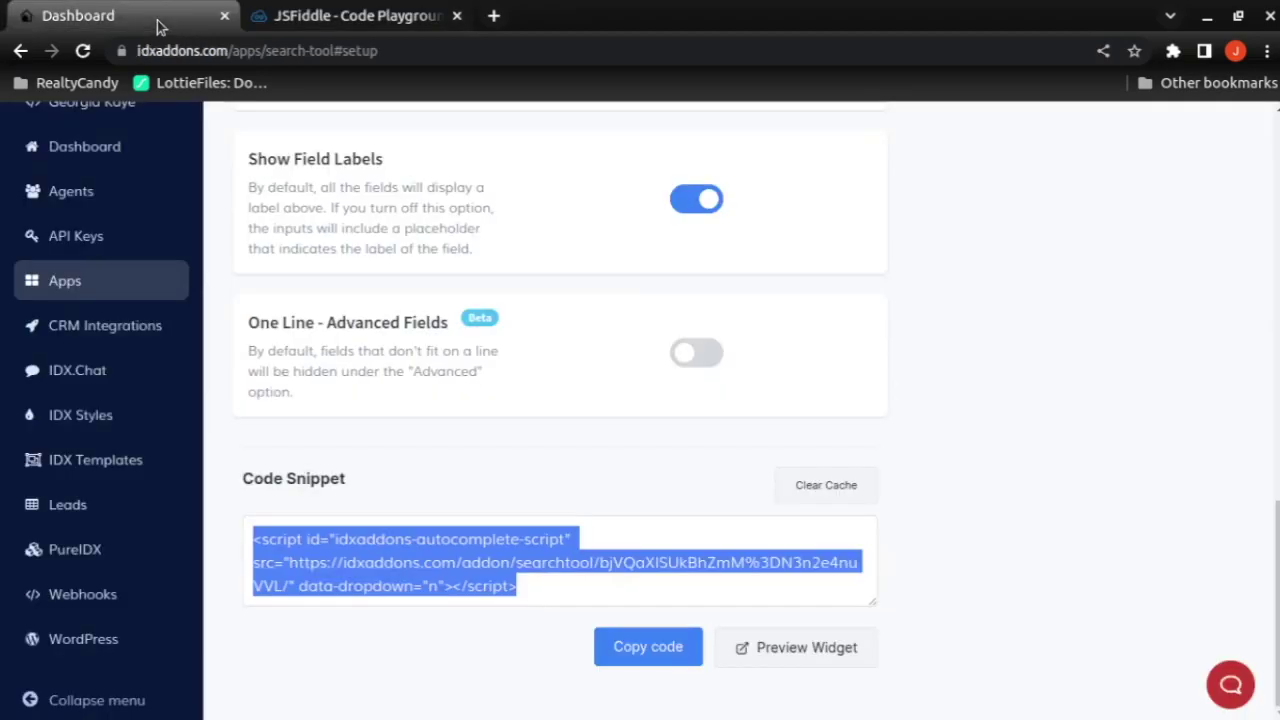
left_click(718, 360)
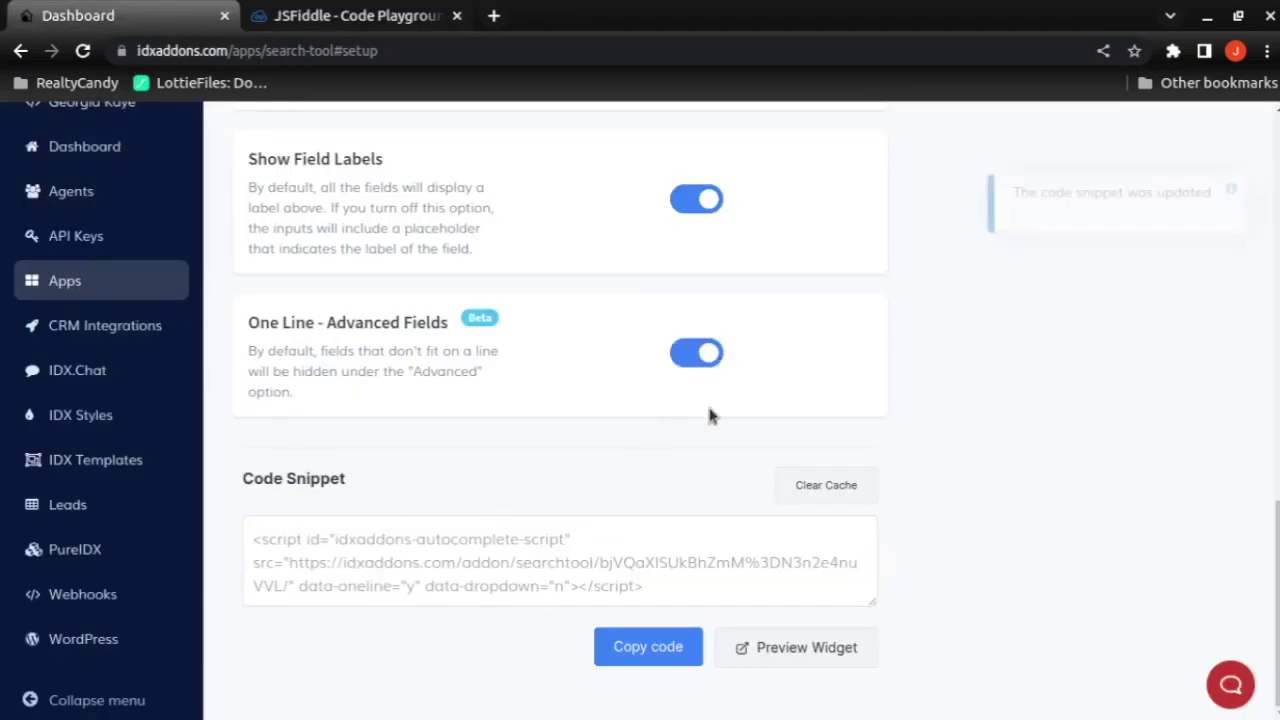
left_click(648, 646)
Paste the one-line snippet into the fiddle, rerun it, and expand then collapse the Advanced fields.
left_click(350, 15)
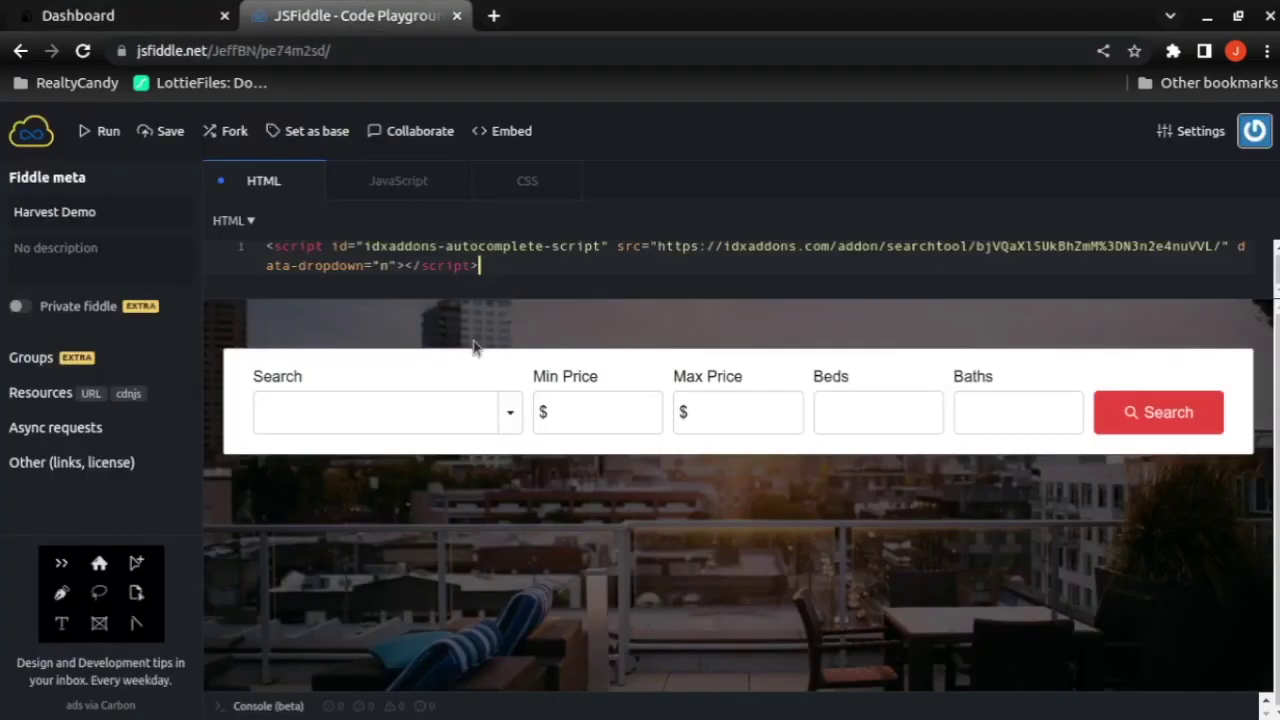
key("ctrl+a")
key("ctrl+v")
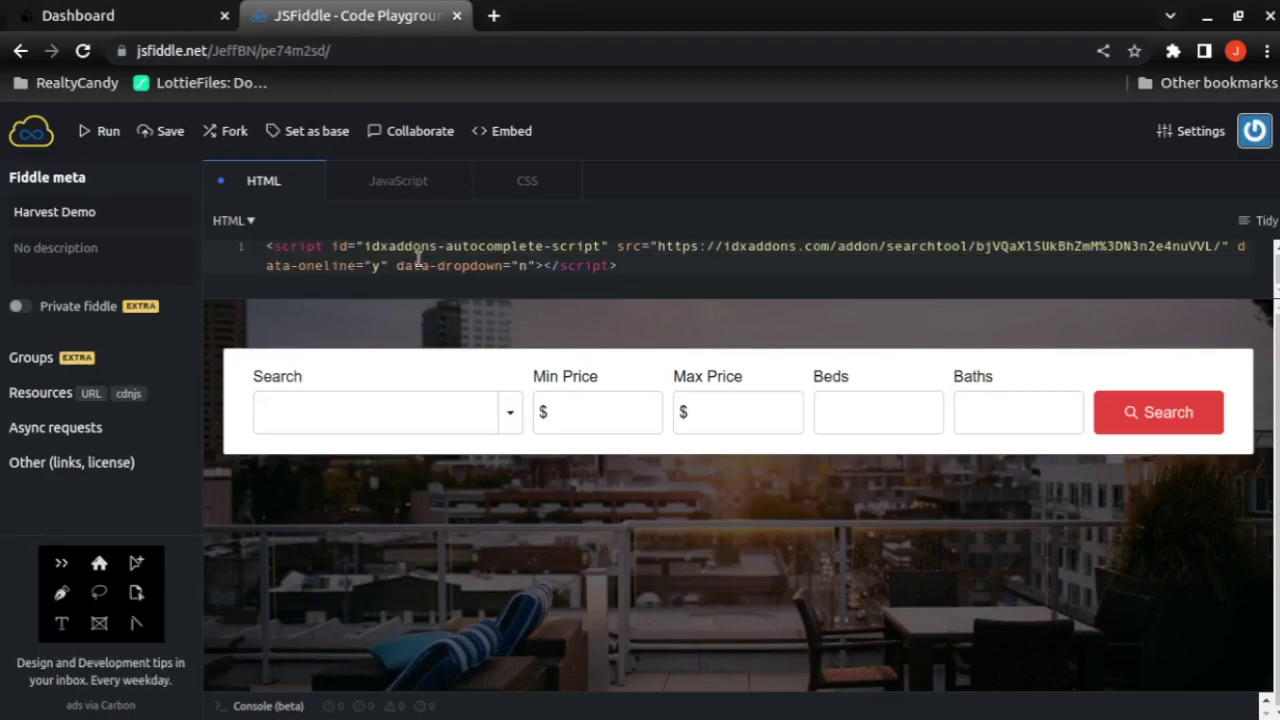
key("ctrl+Return")
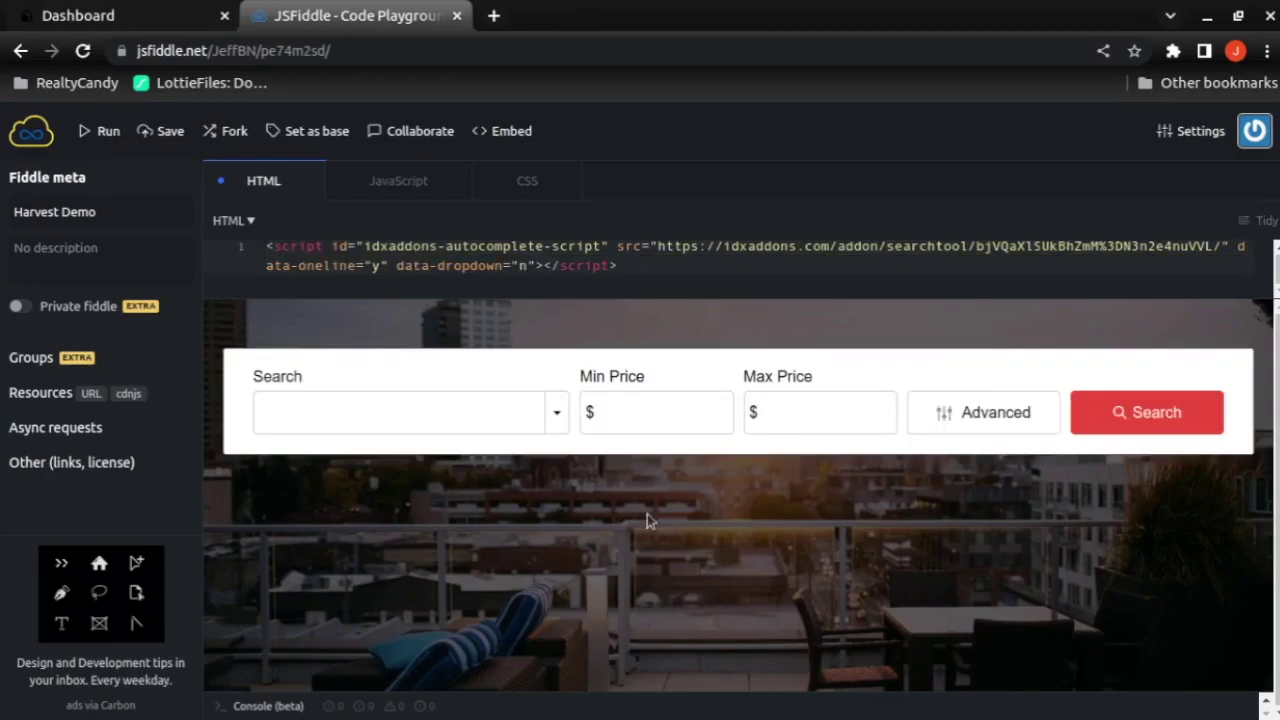
left_click(978, 416)
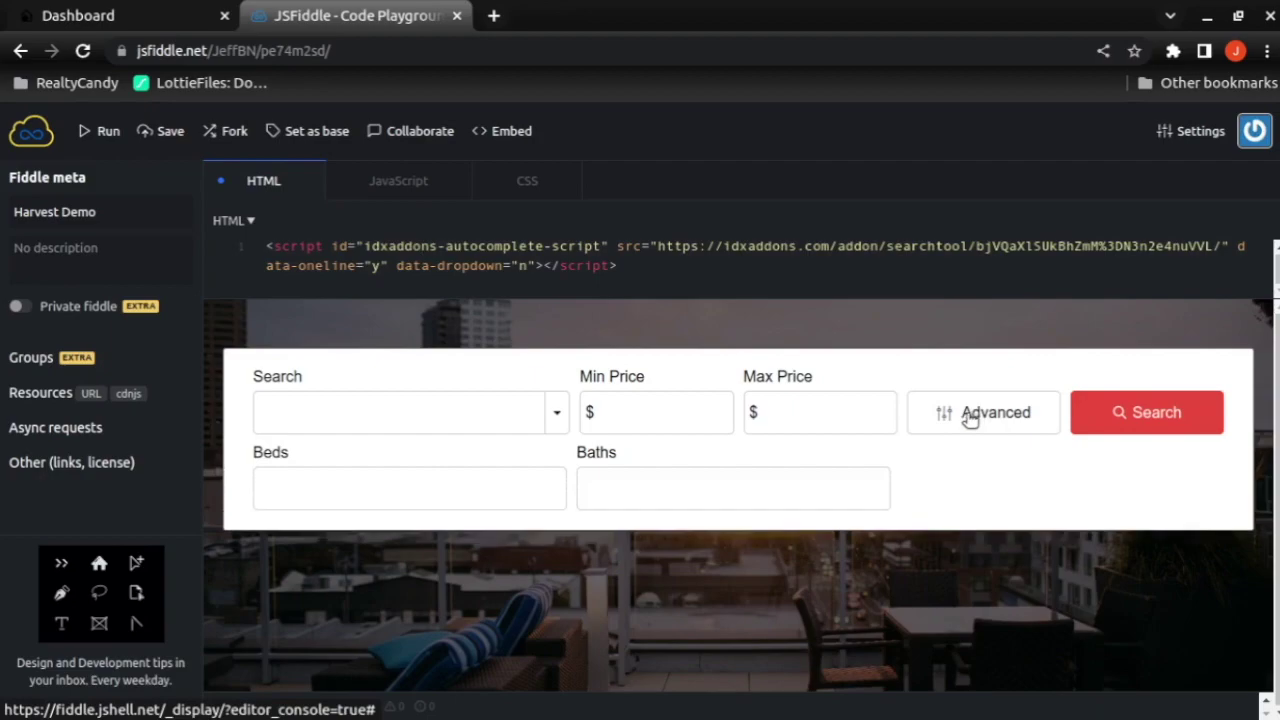
left_click(970, 418)
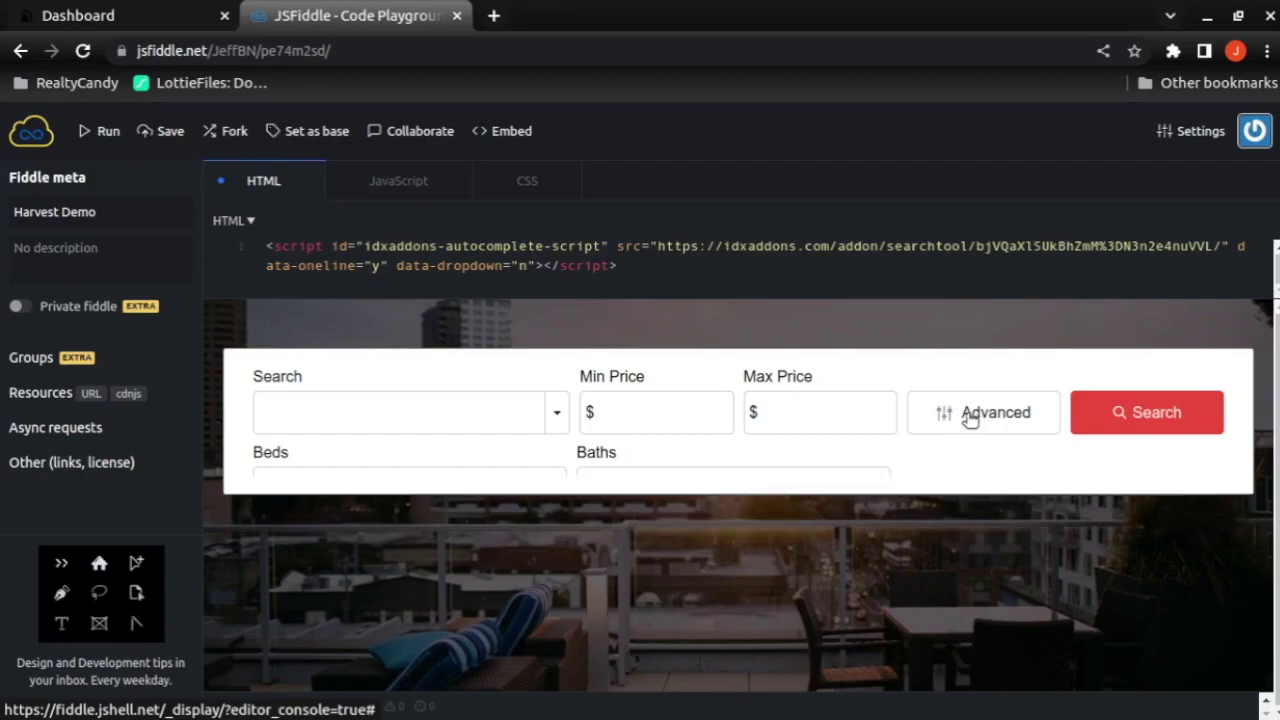
Turn off One Line - Advanced Fields, set Property type to Buy and Sell Tabs, and copy the snippet.
left_click(175, 21)
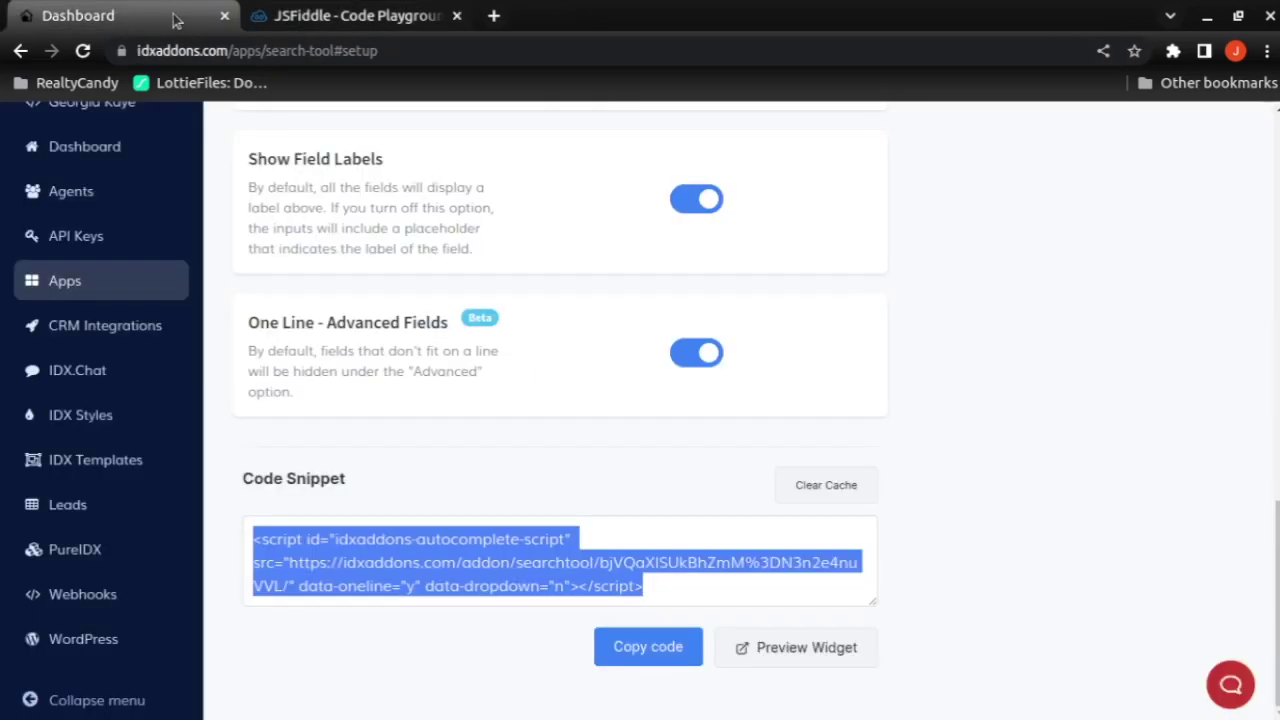
left_click(700, 354)
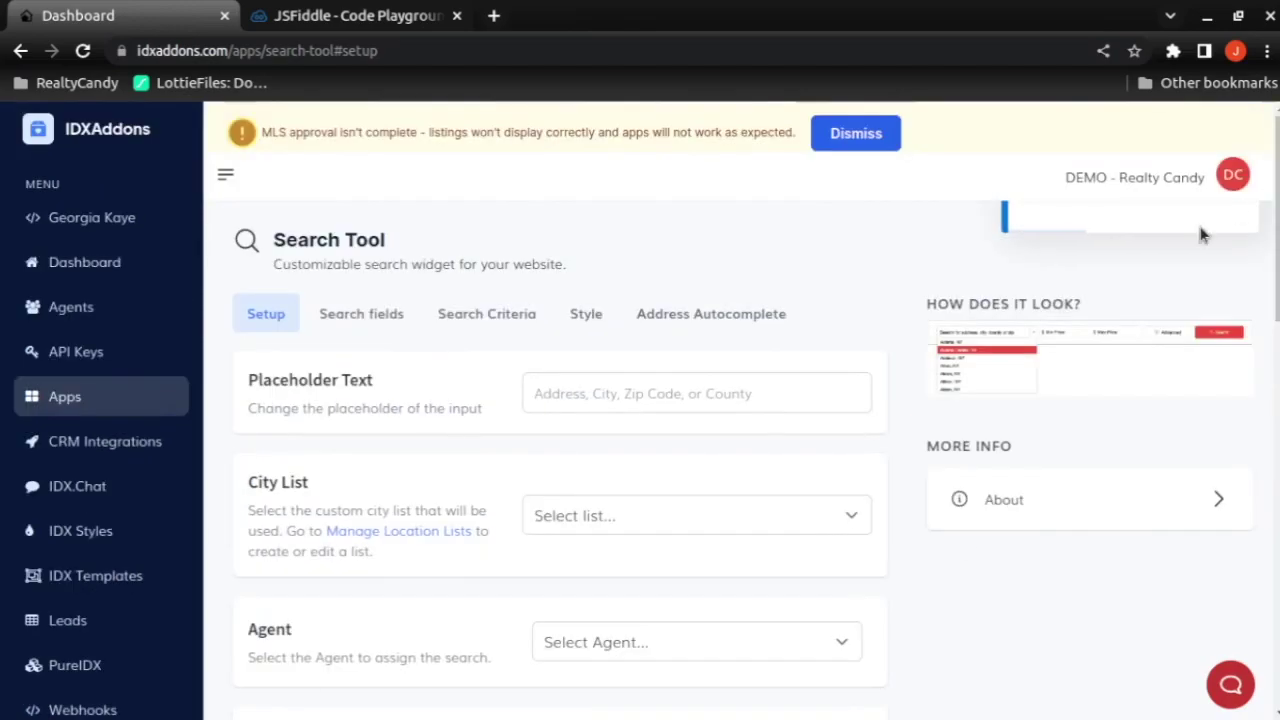
left_click(376, 316)
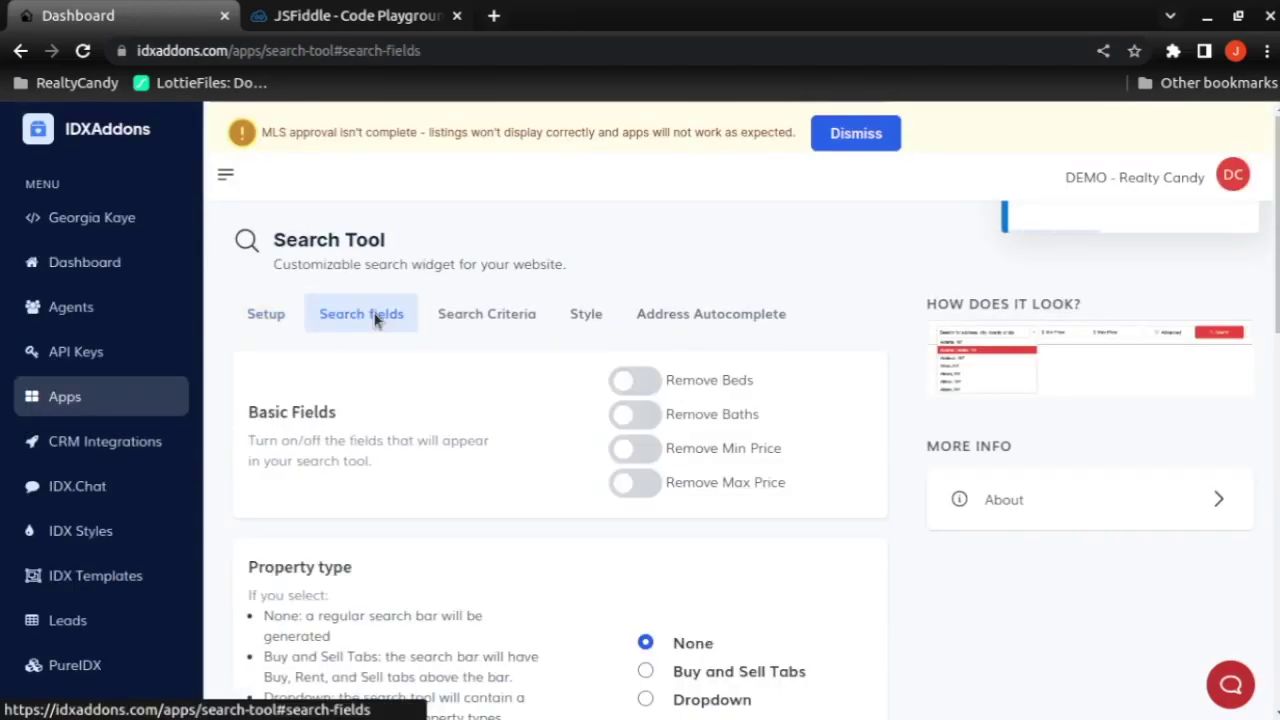
scroll(680, 512, "down", 4)
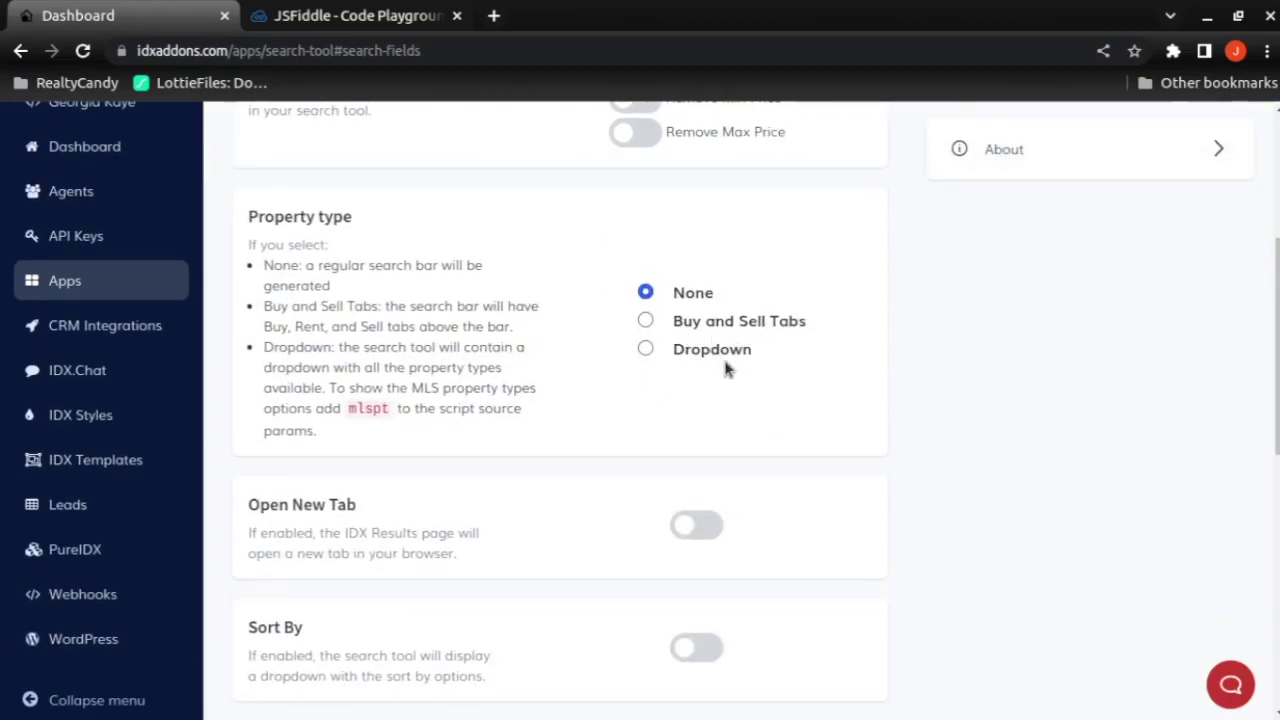
left_click(646, 320)
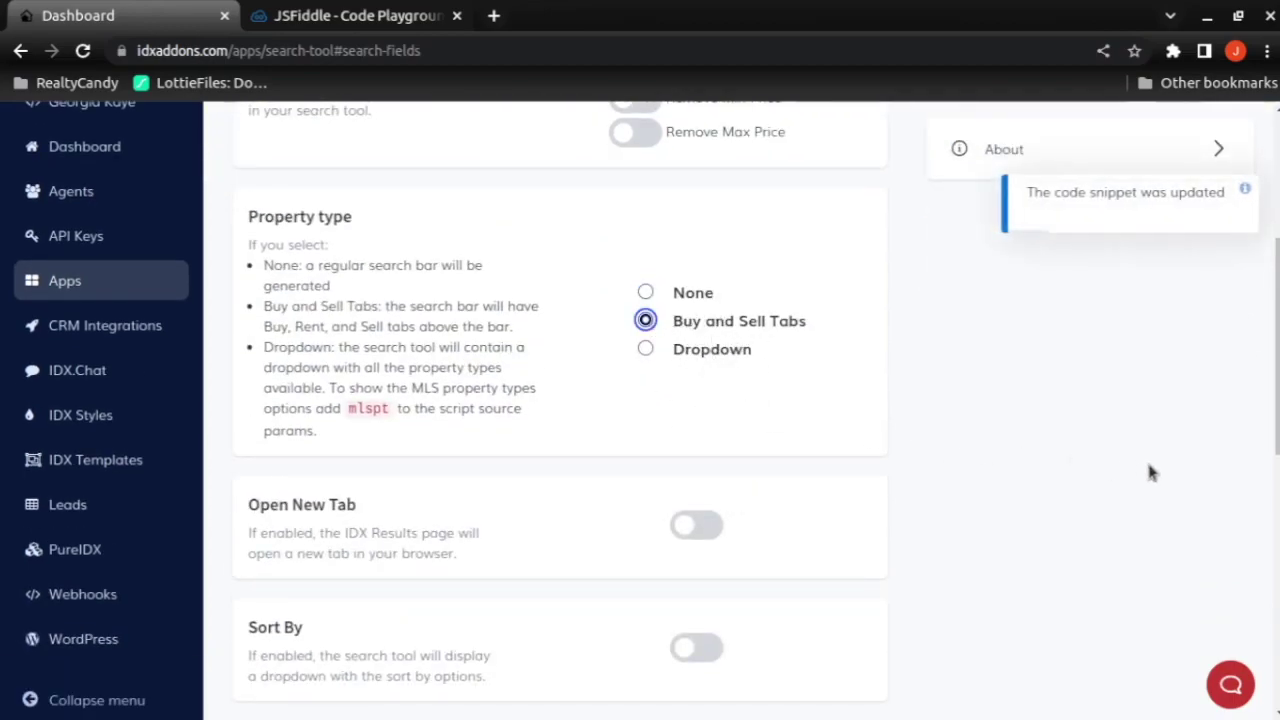
scroll(1150, 473, "down", 3)
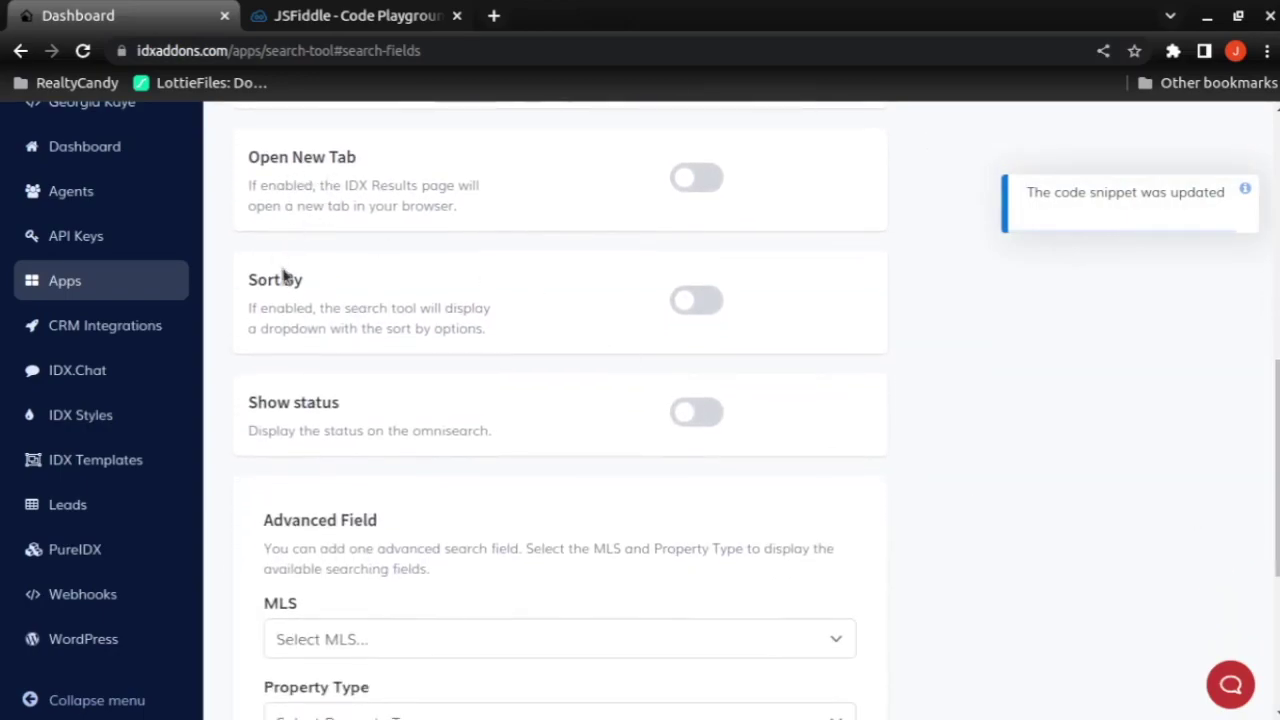
scroll(322, 484, "down", 3)
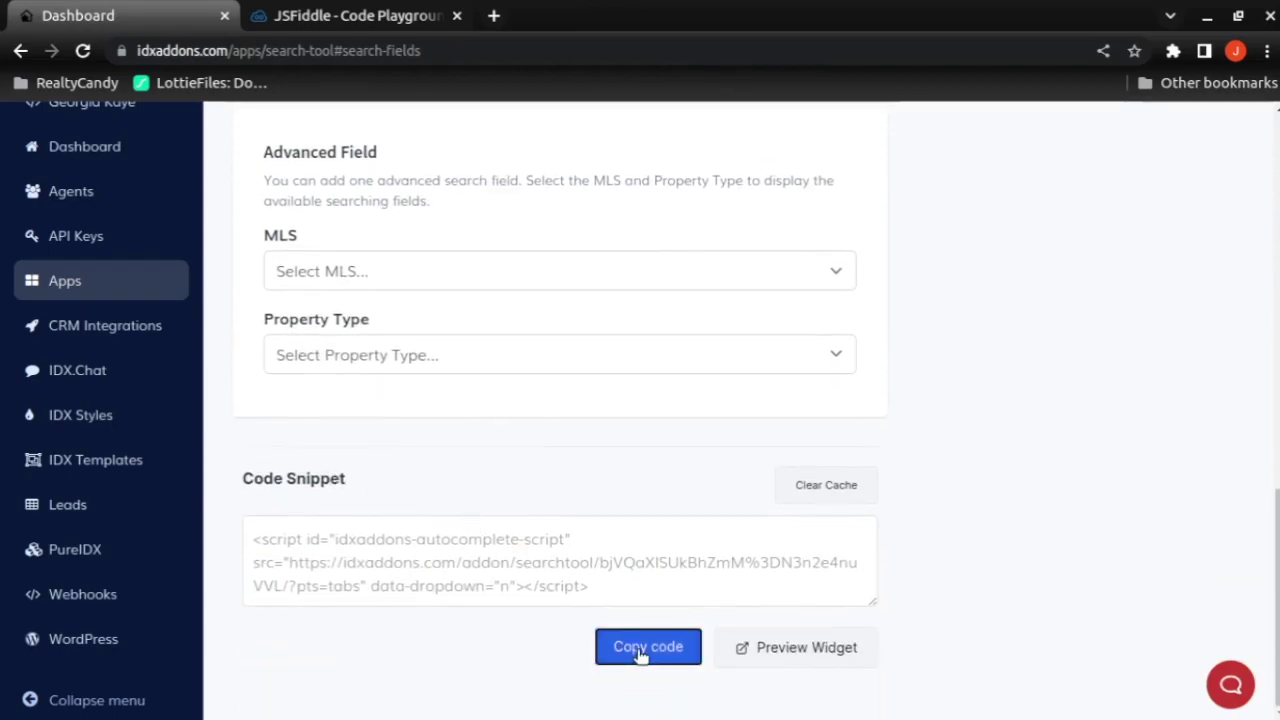
left_click(648, 664)
Paste the tabbed snippet into the fiddle, rerun it, and try the Rent and Buy tabs.
left_click(366, 22)
left_click(435, 268)
key("ctrl+a")
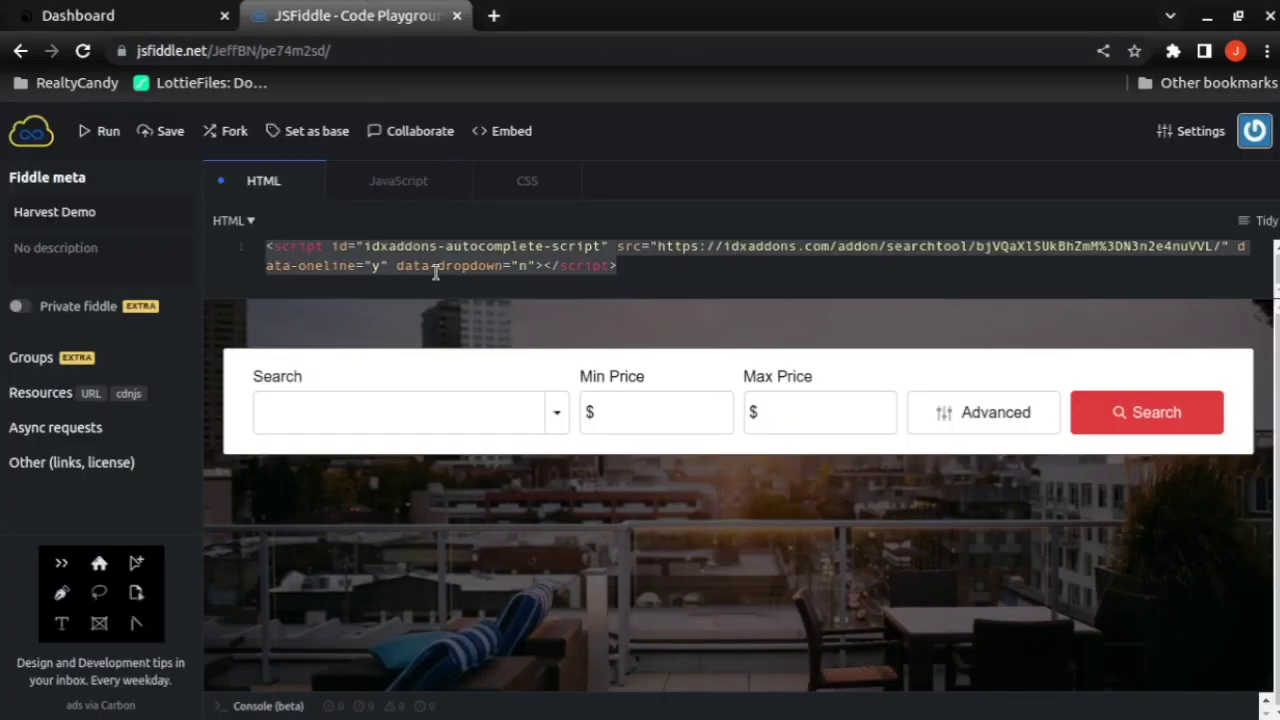
key("ctrl+v")
key("ctrl+Return")
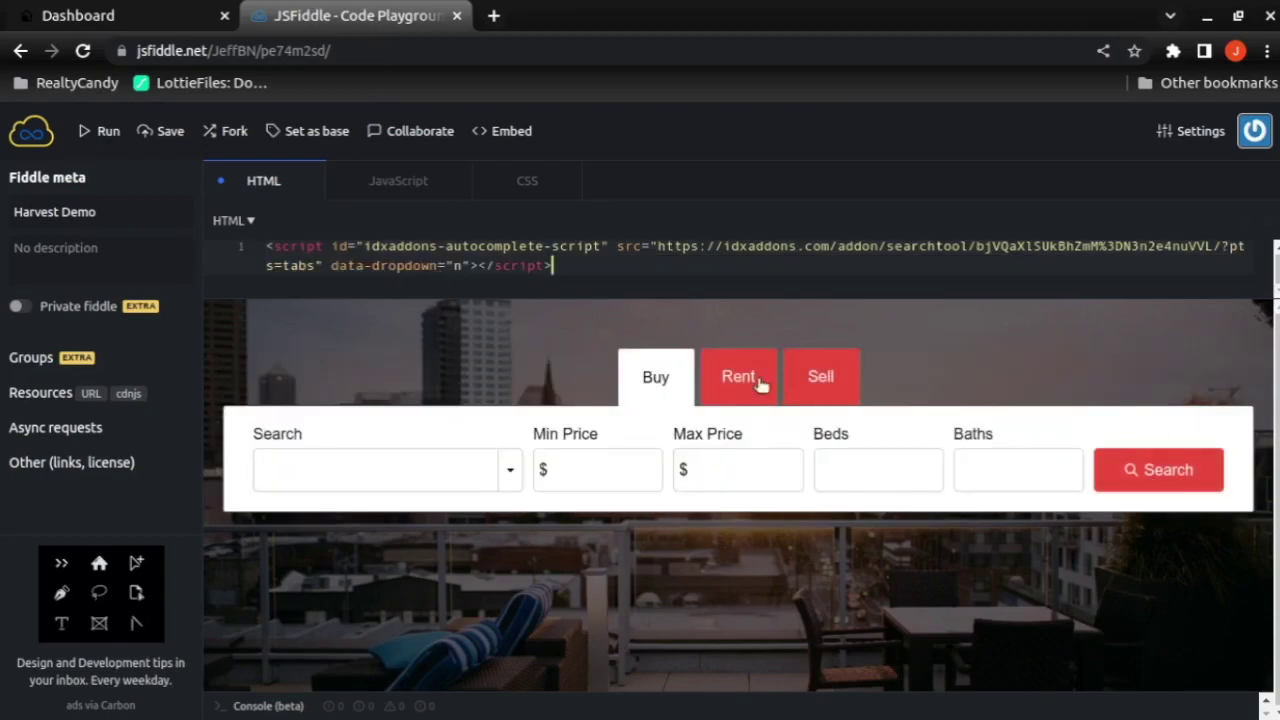
left_click(725, 390)
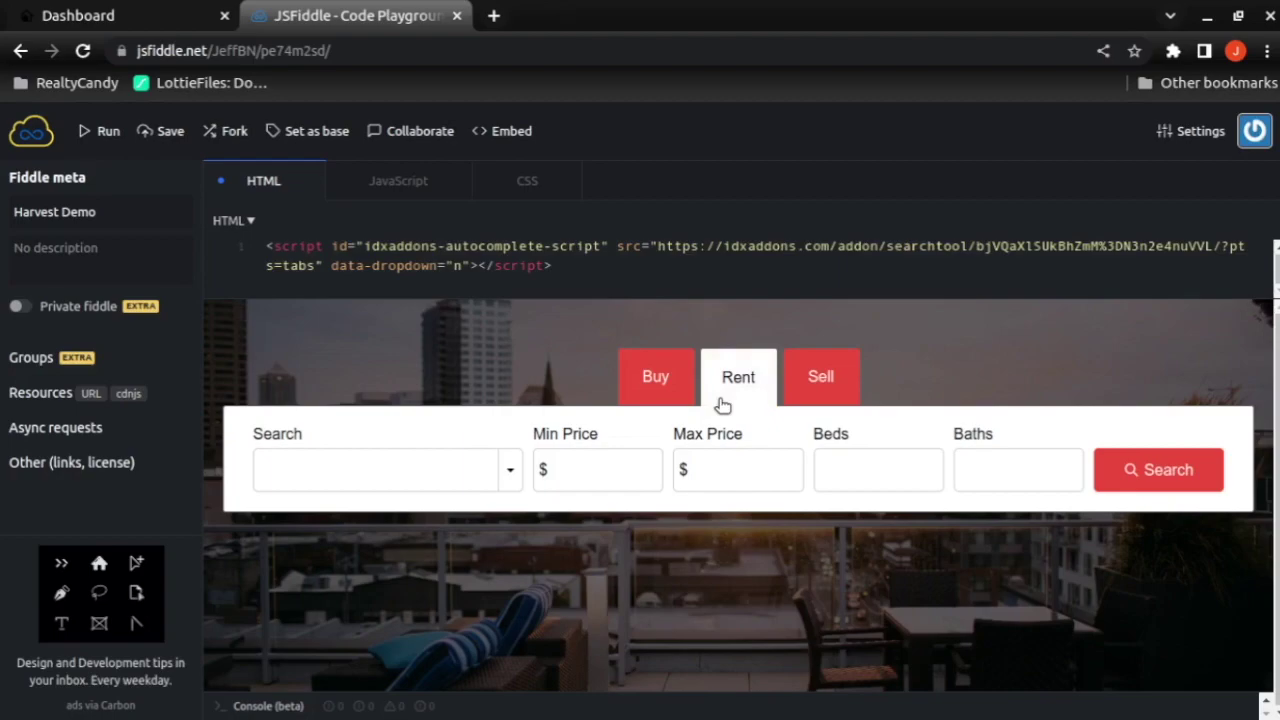
left_click(662, 398)
key("ctrl+1")
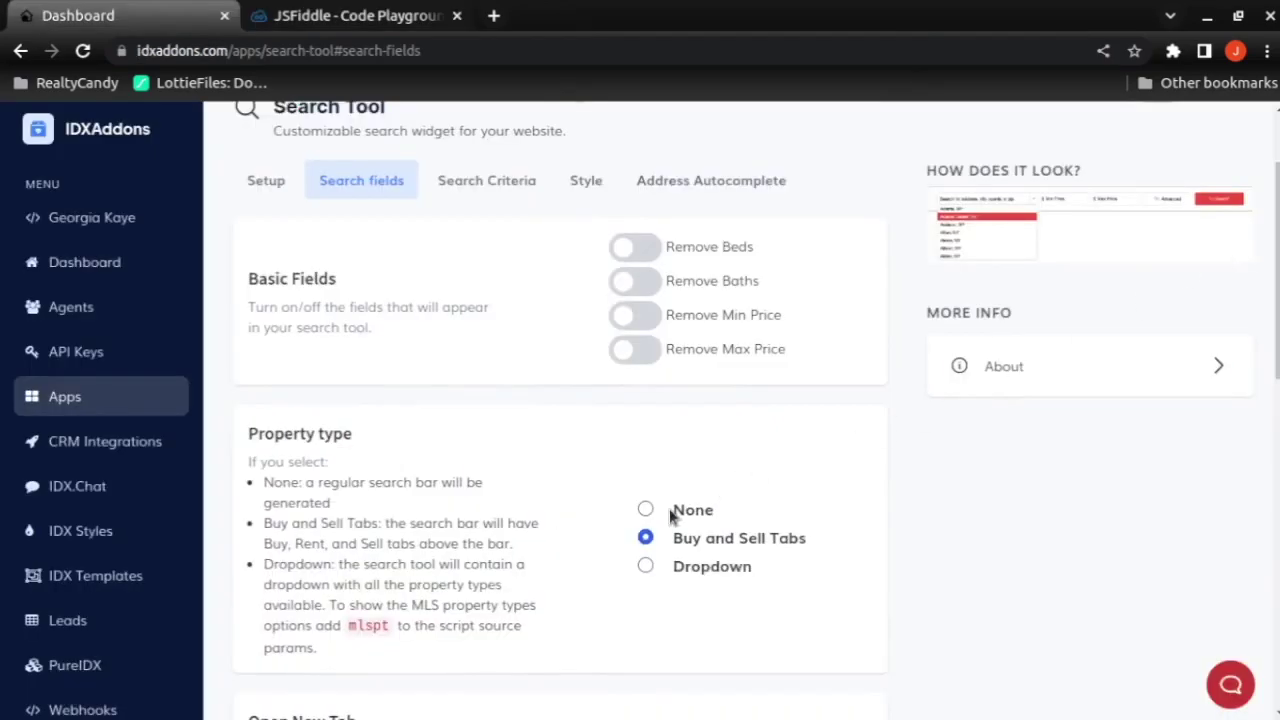
Set Property type back to None, enable default price/beds/baths dropdown values, and copy the snippet.
left_click(671, 510)
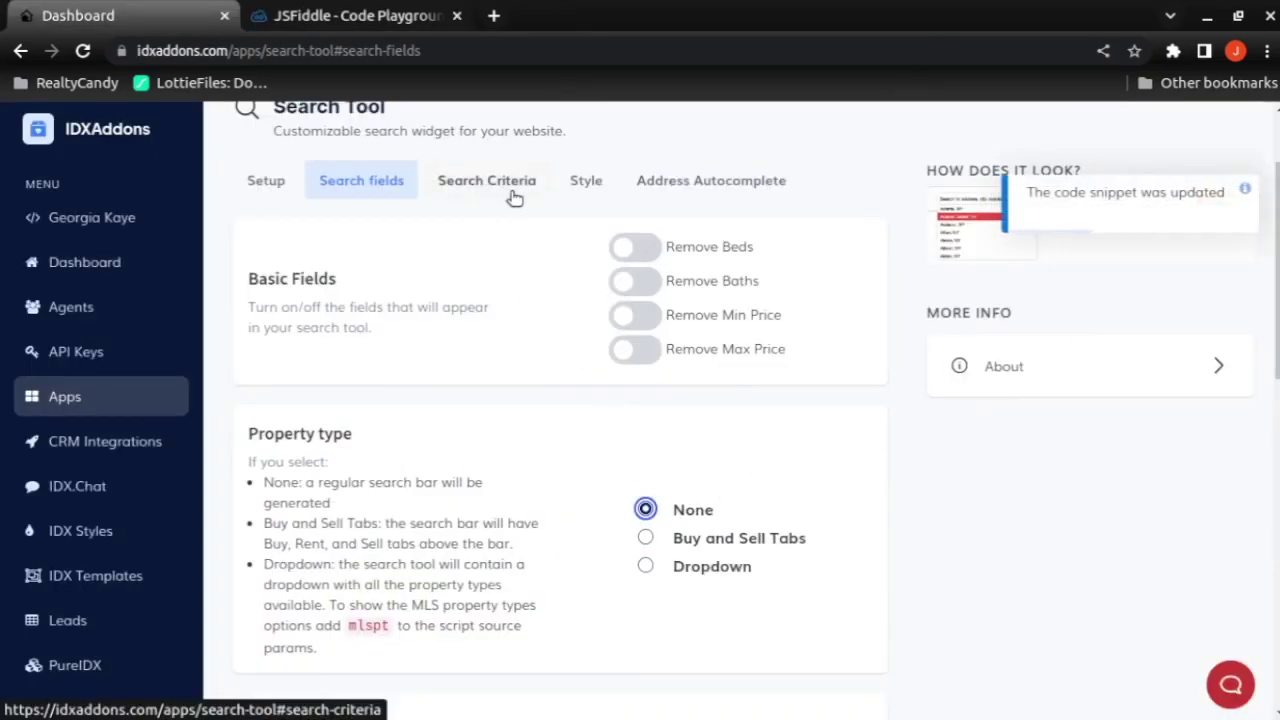
left_click(473, 190)
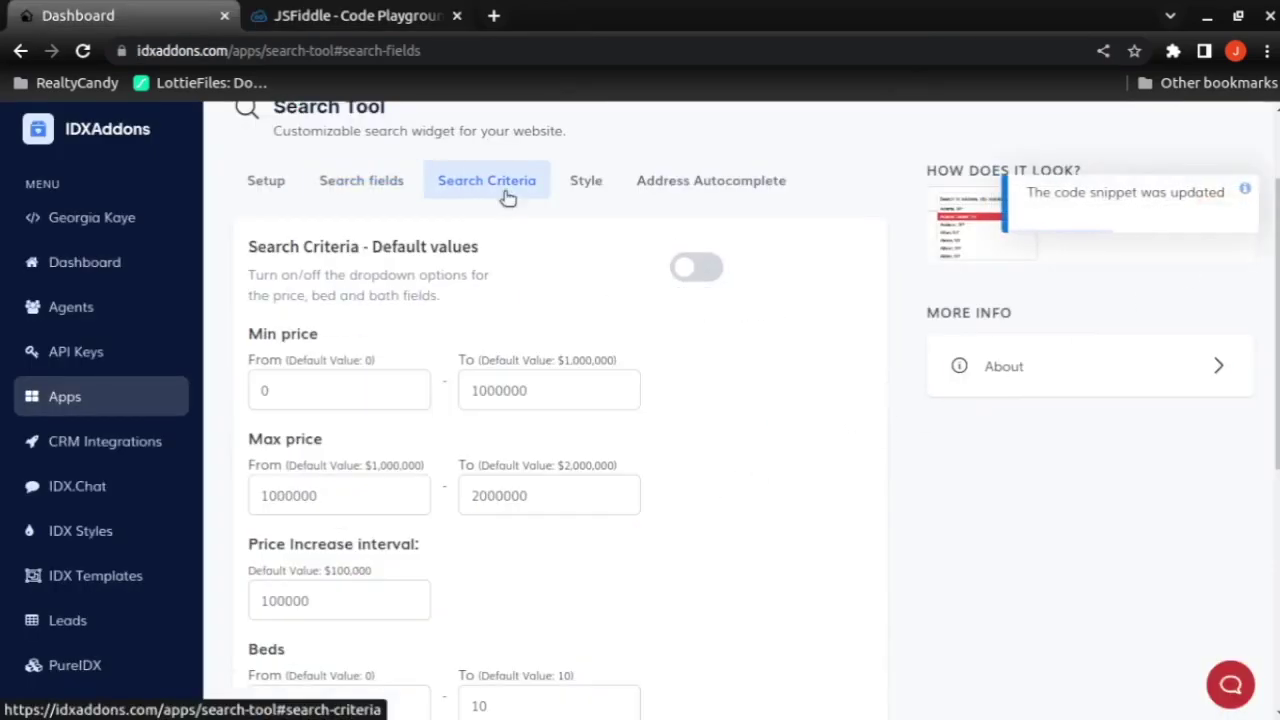
left_click(690, 266)
scroll(563, 345, "down", 2)
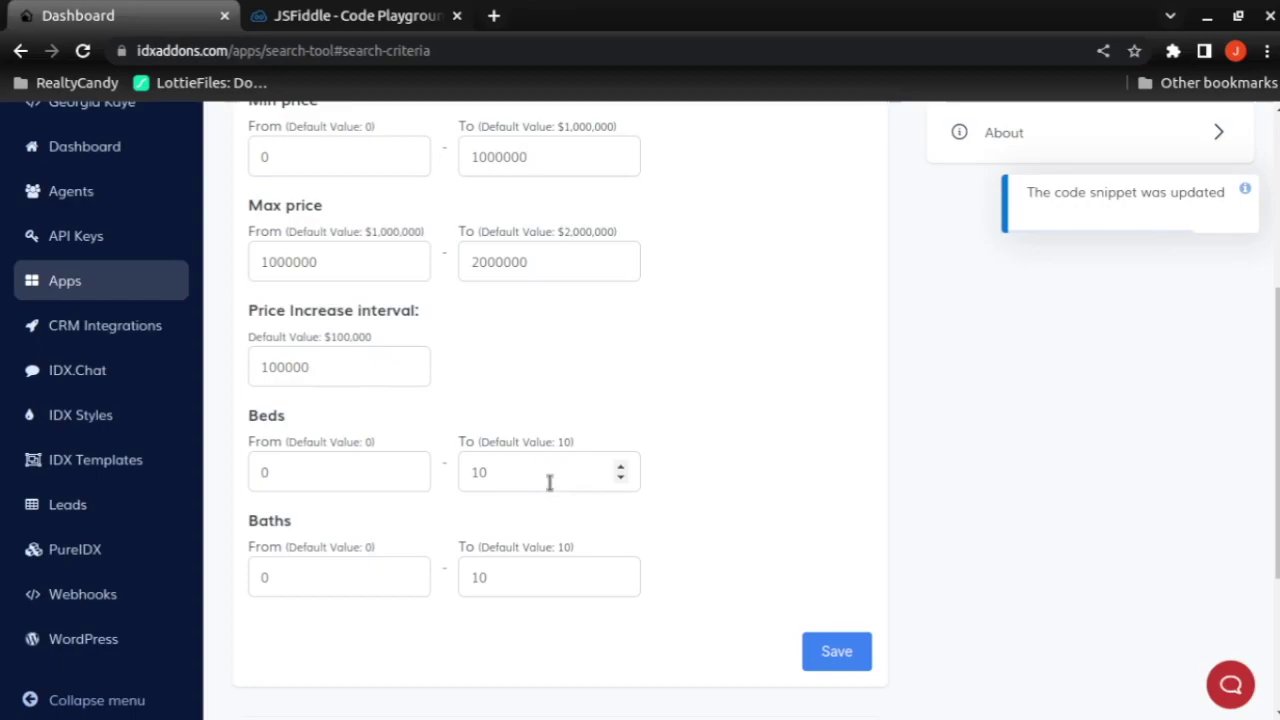
scroll(573, 530, "down", 1)
scroll(573, 530, "down", 2)
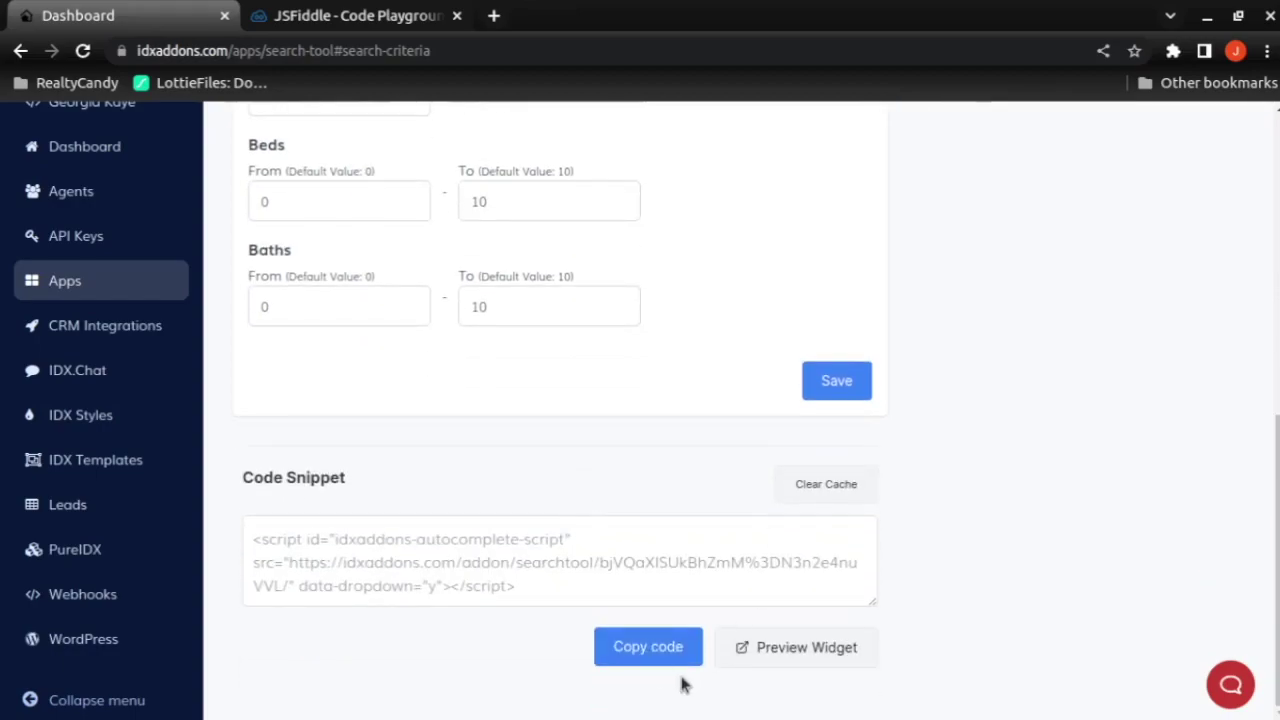
left_click(651, 662)
Paste the data-dropdown="y" snippet into the fiddle and browse the Min Price list from 0 to 1,000,000.
left_click(360, 16)
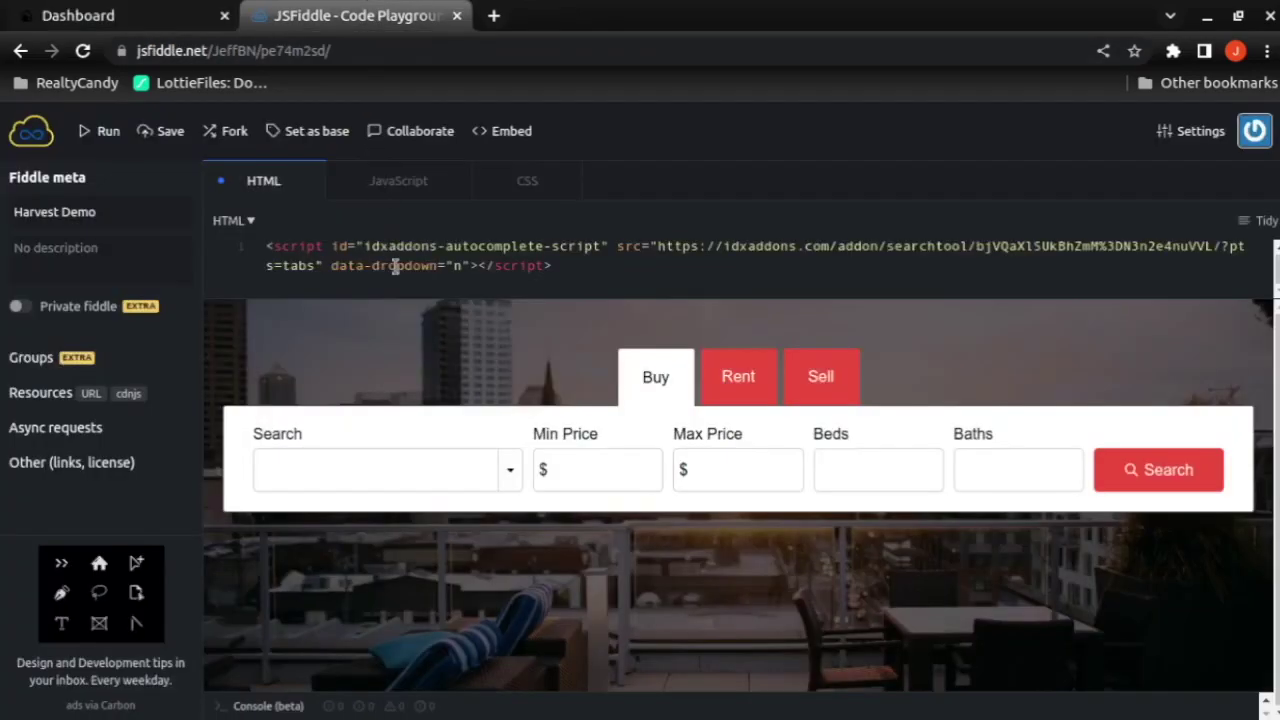
left_click(430, 268)
key("ctrl+a")
key("ctrl+v")
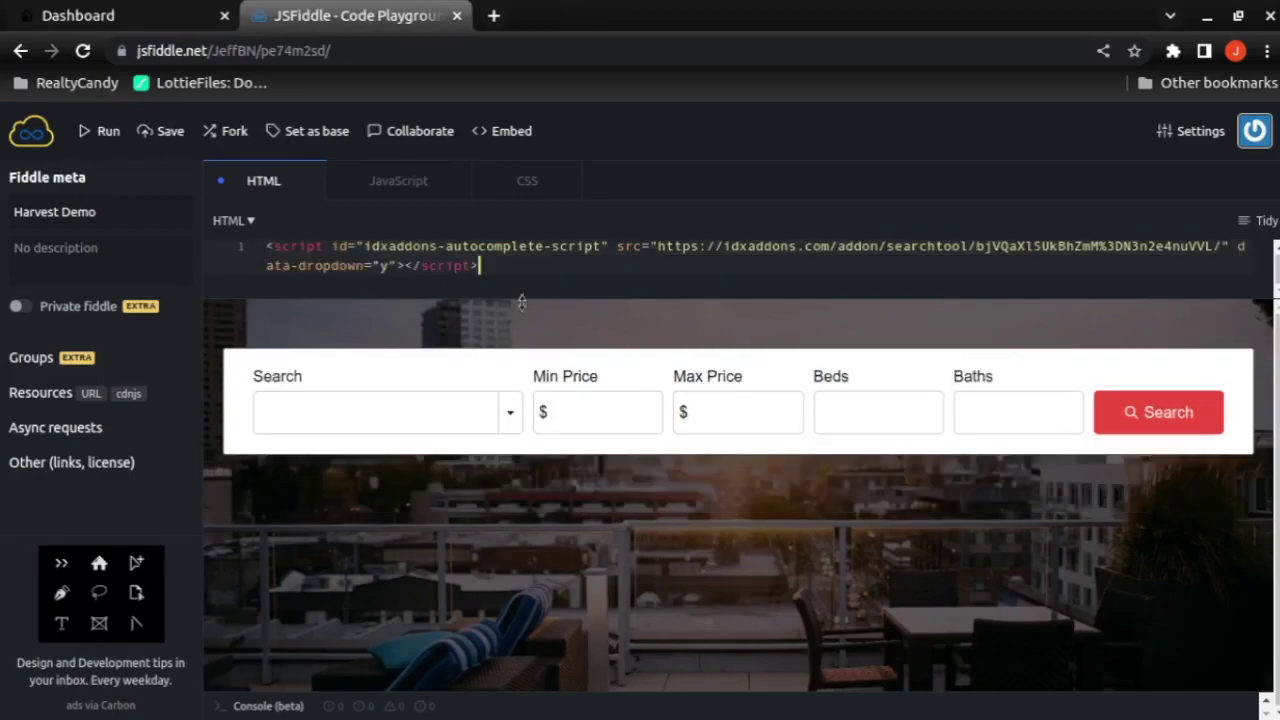
left_click(588, 416)
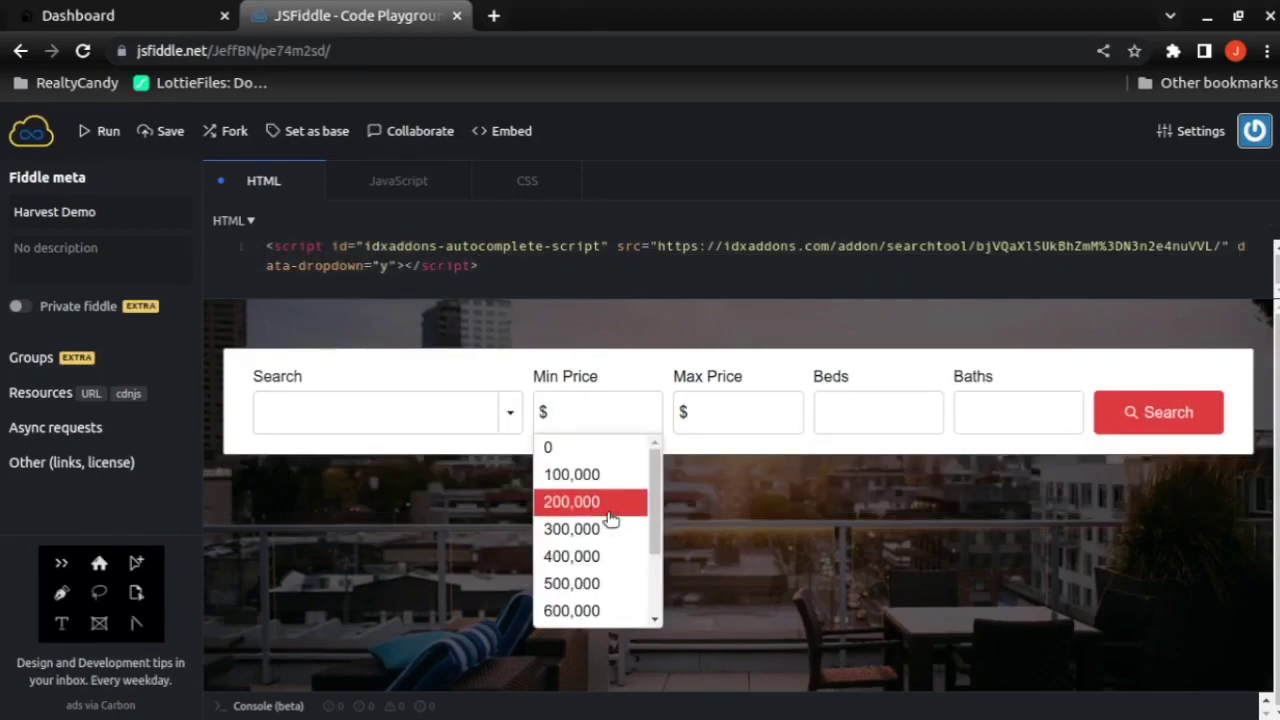
scroll(605, 531, "down", 2)
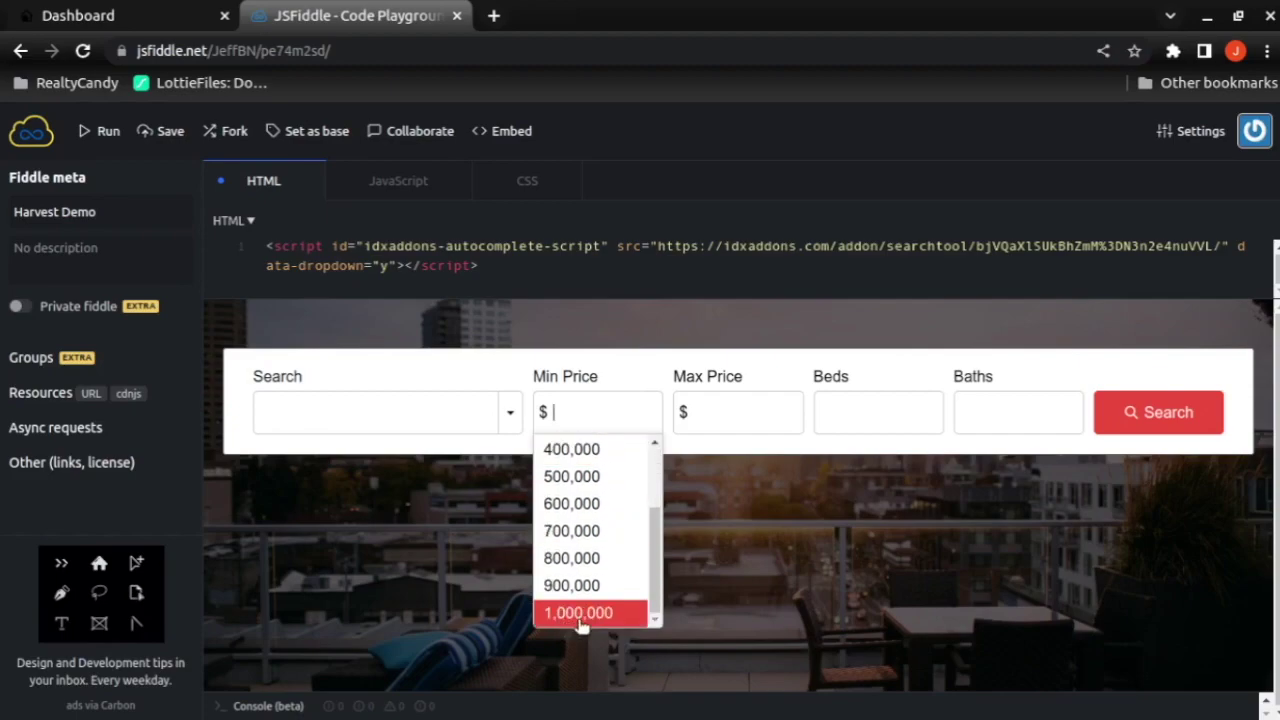
Change the Min price upper limit to 800000 and the Max price lower limit to 500000, then save.
left_click(154, 20)
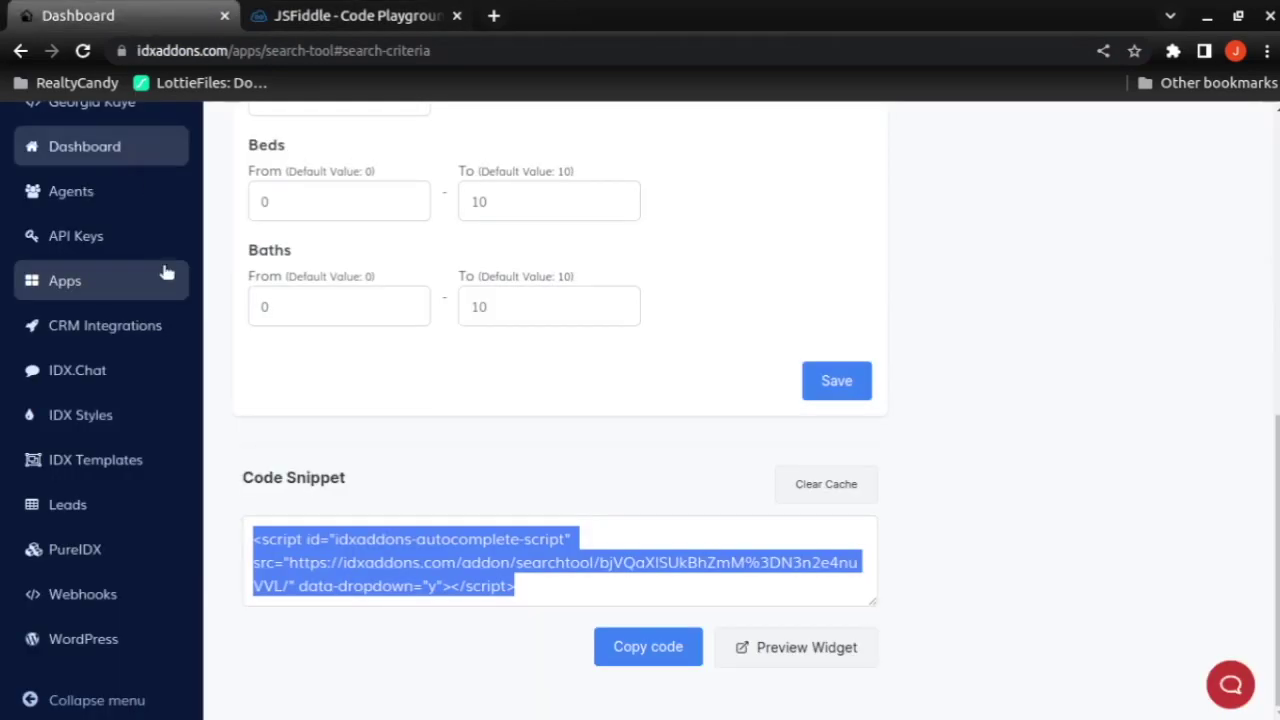
scroll(660, 341, "up", 3)
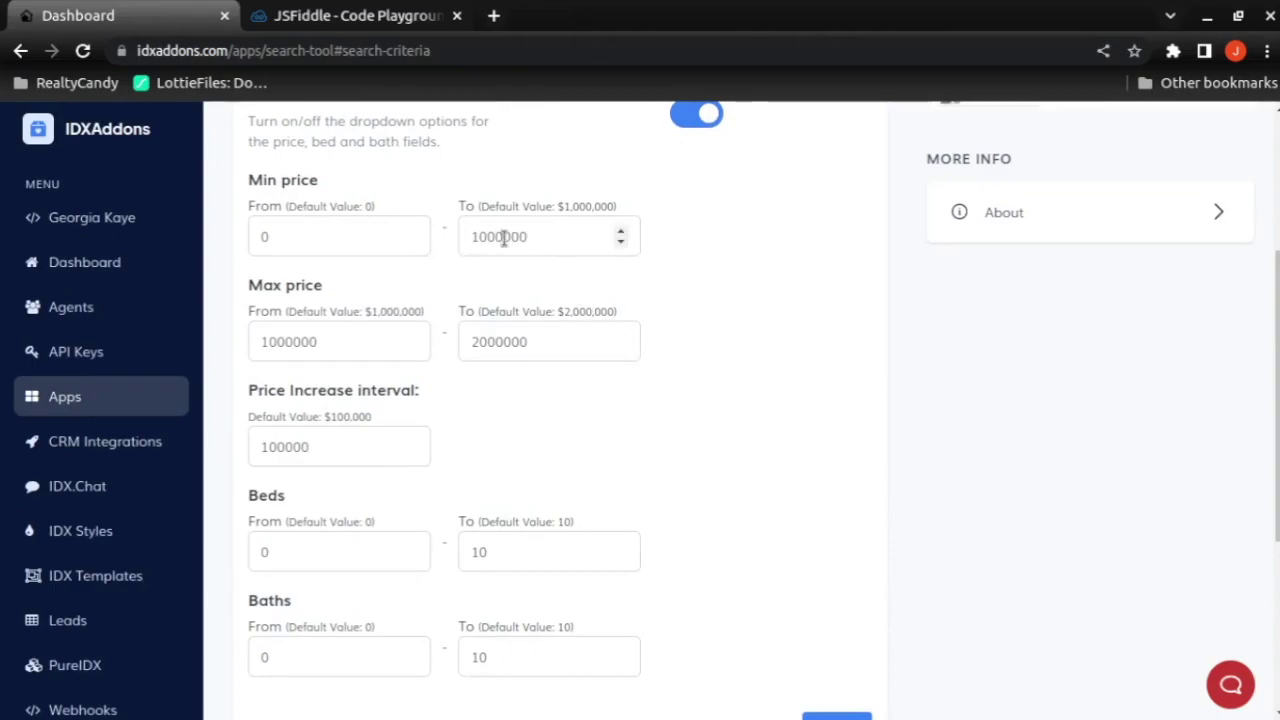
left_click_drag(514, 237, 455, 246)
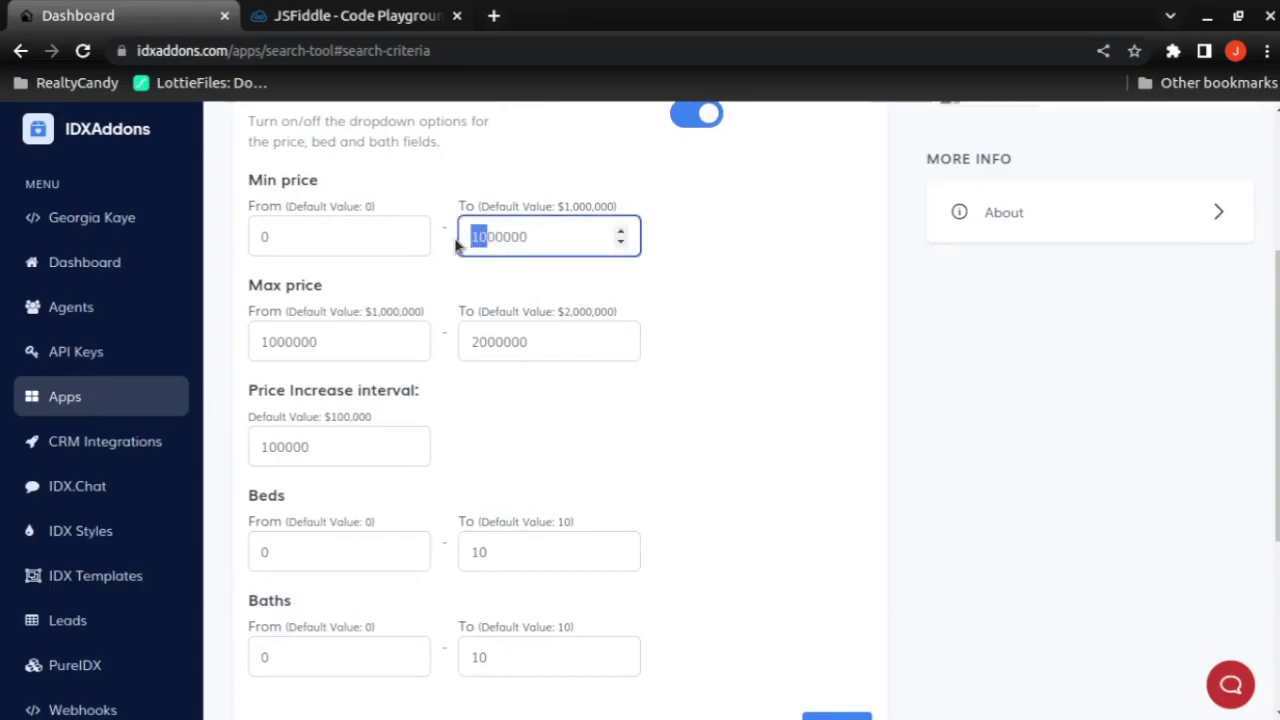
type("8")
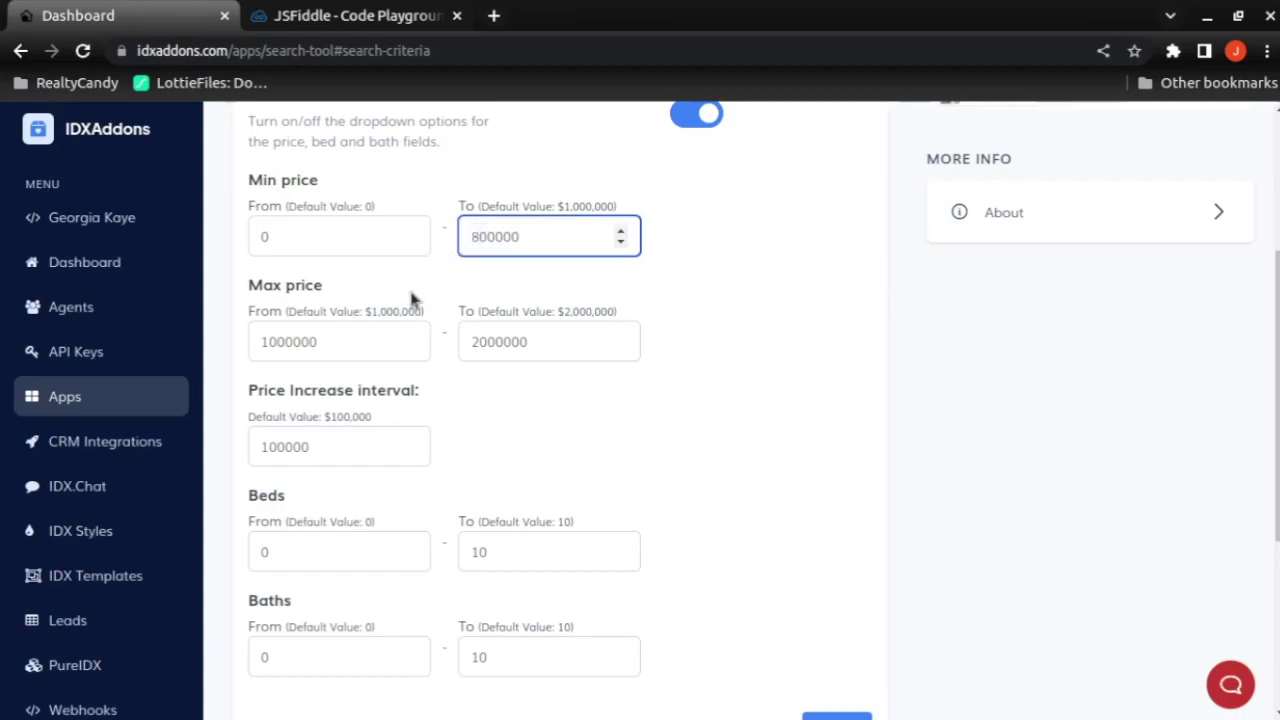
left_click(289, 344)
key("BackSpace")
key("BackSpace")
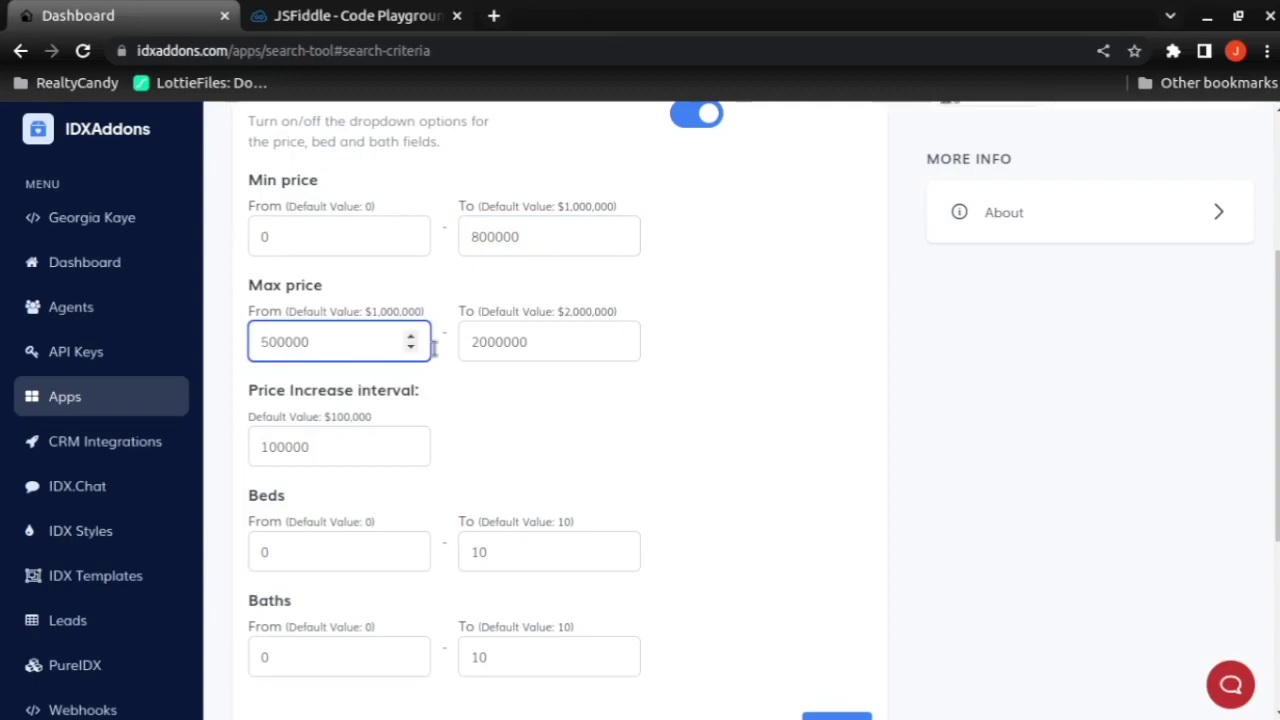
type("5")
scroll(700, 491, "down", 2)
scroll(676, 497, "down", 1)
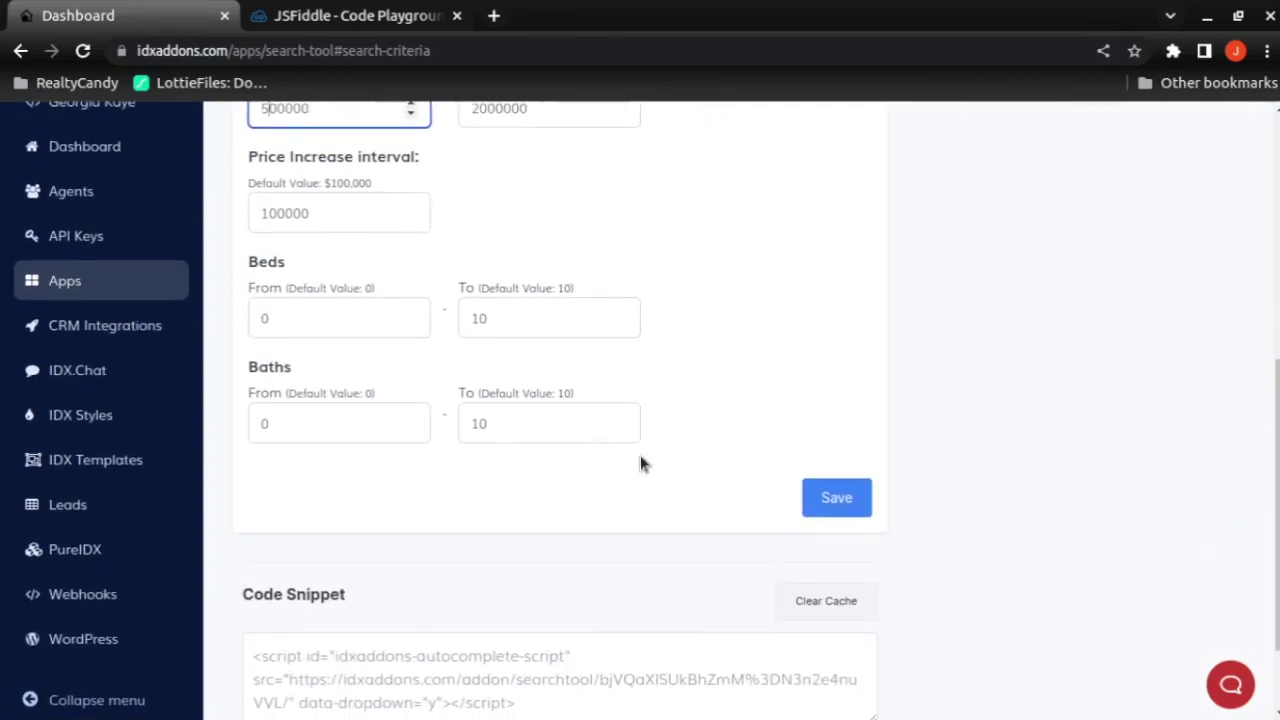
left_click(845, 510)
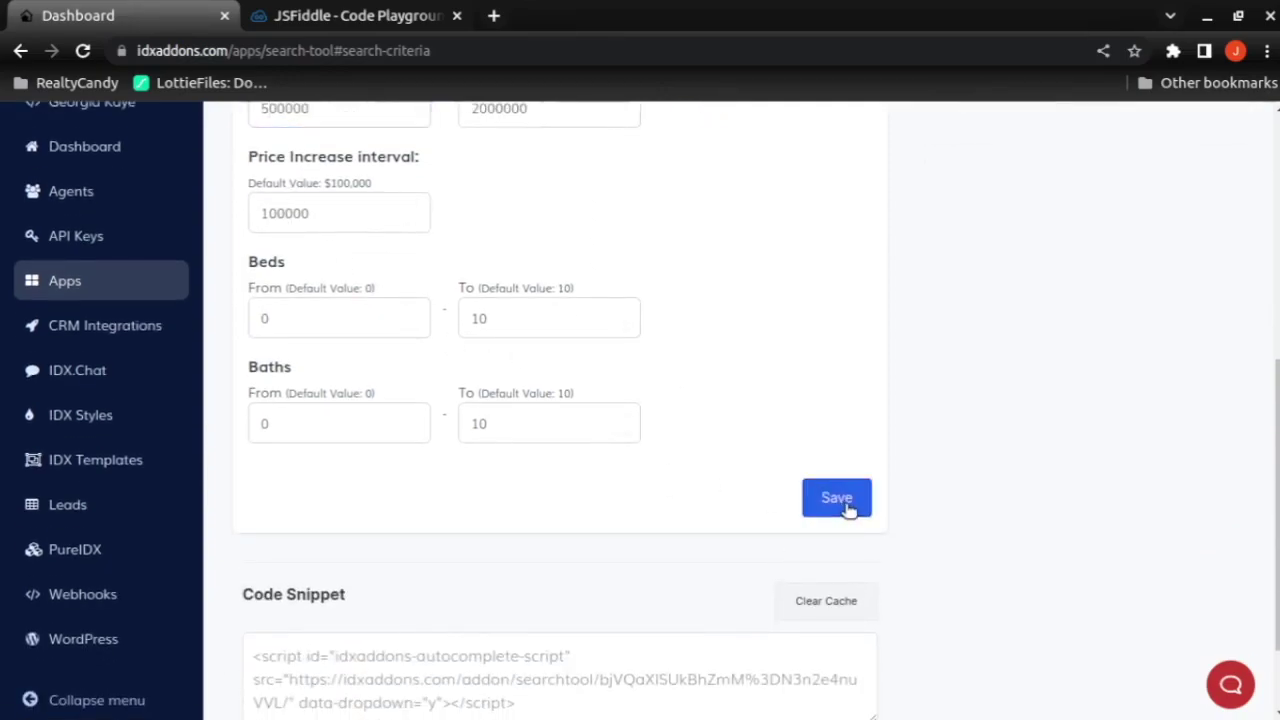
Rerun the fiddle and check the Min Price, Max Price and Baths dropdown options.
left_click(352, 27)
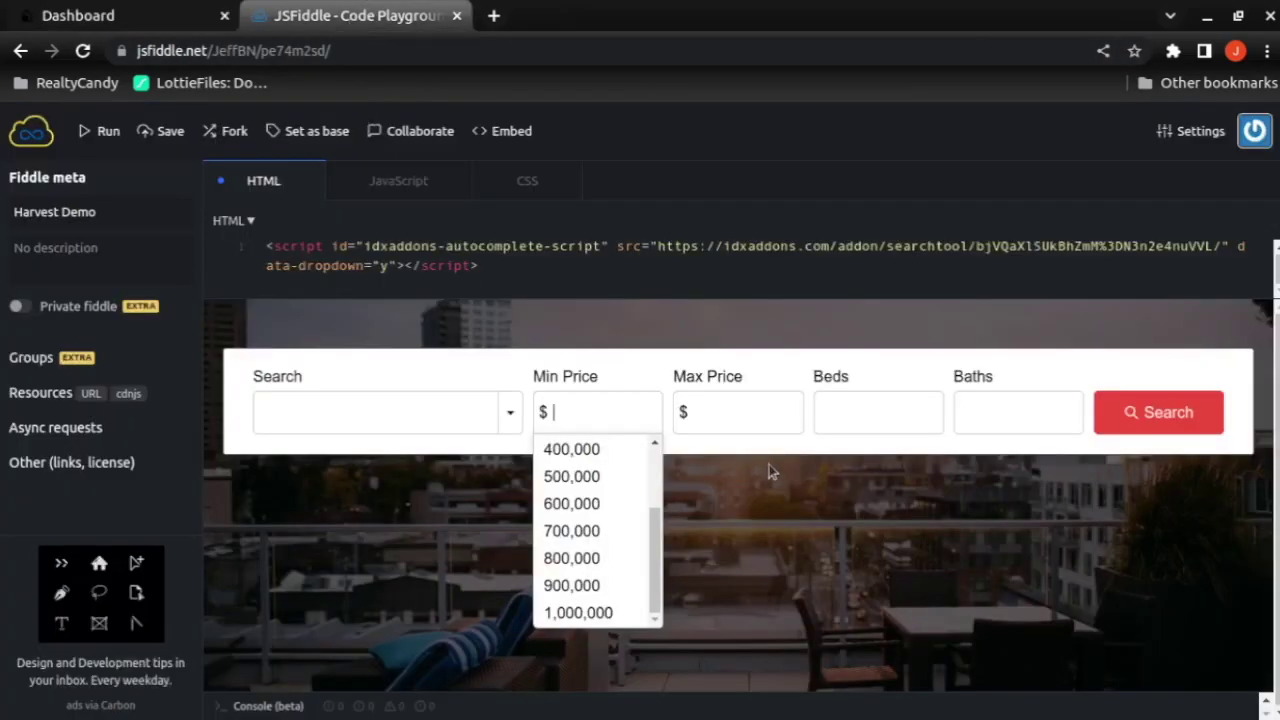
left_click(100, 140)
left_click(555, 412)
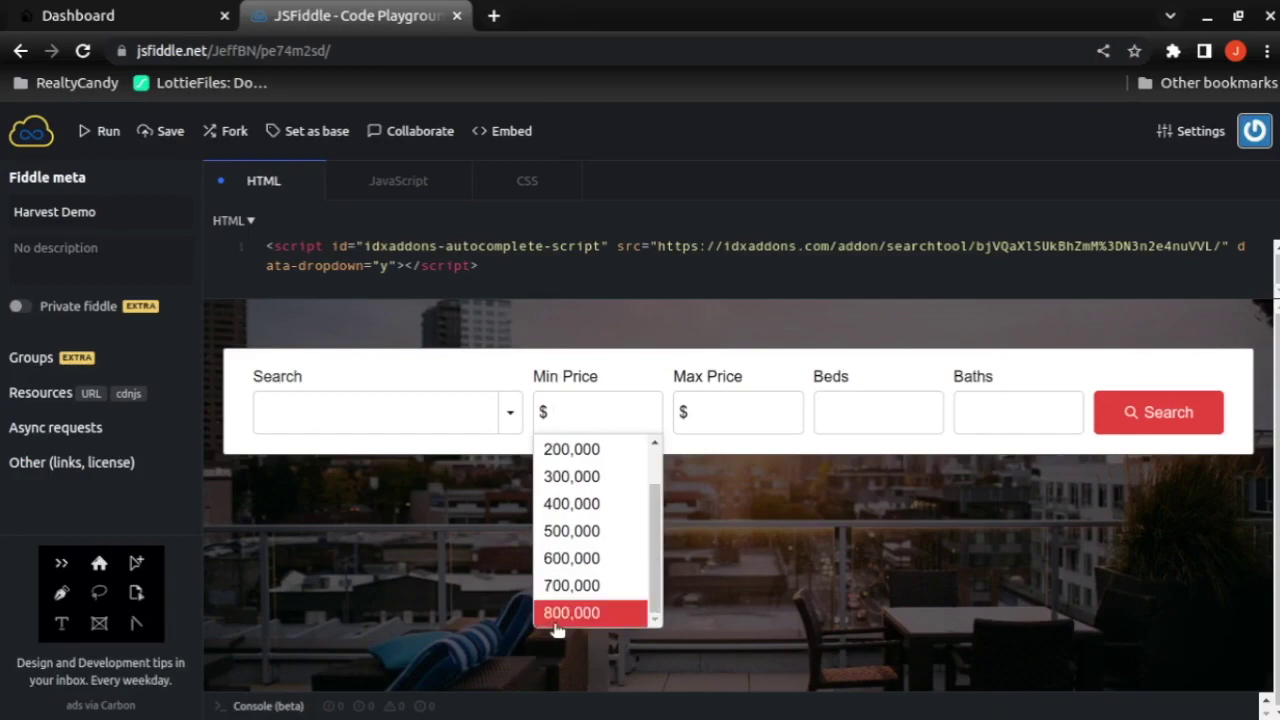
left_click(752, 412)
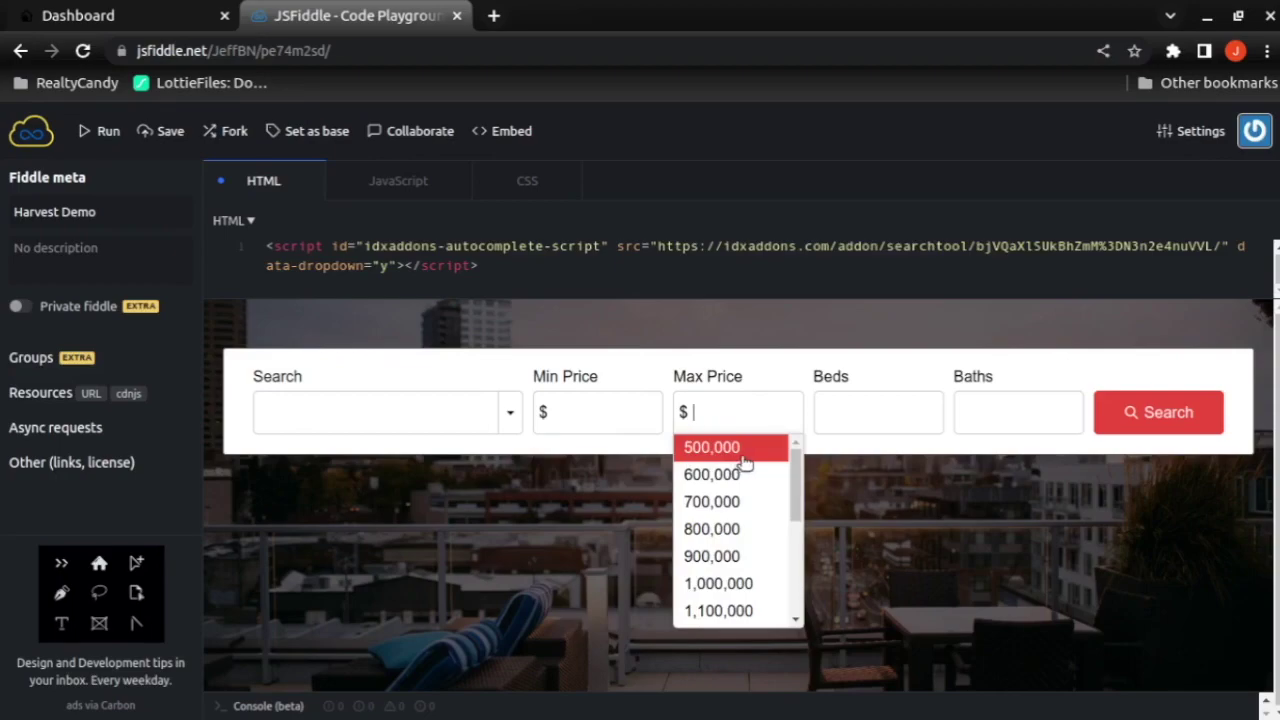
left_click(1018, 412)
scroll(1024, 537, "down", 2)
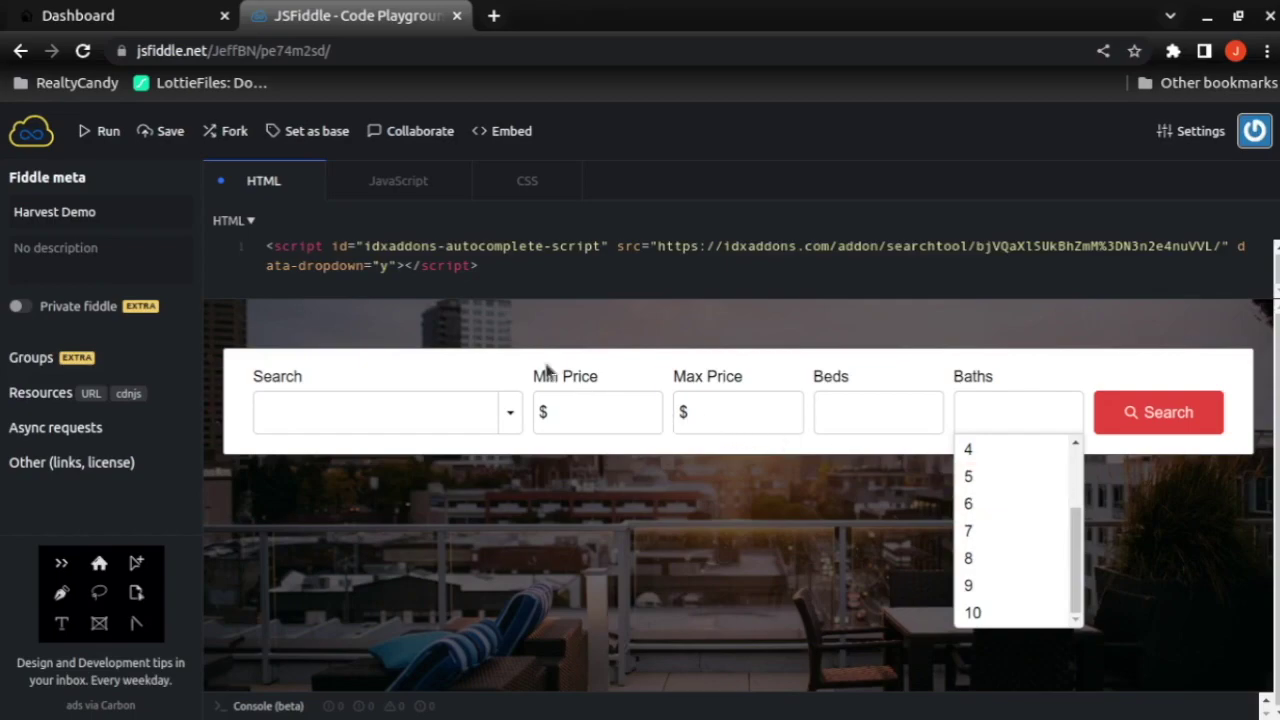
left_click(137, 28)
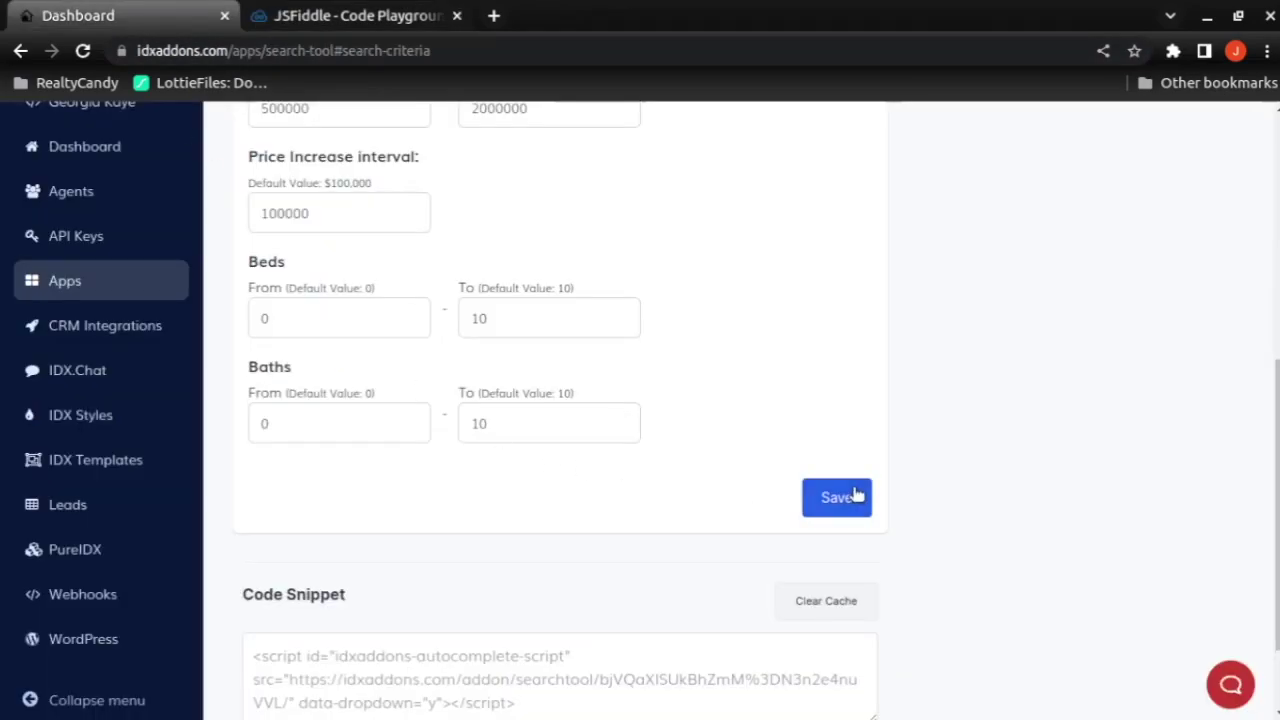
Keep the price, bed and bath defaults, then switch the search tool theme to Harvest.
scroll(1010, 538, "up", 5)
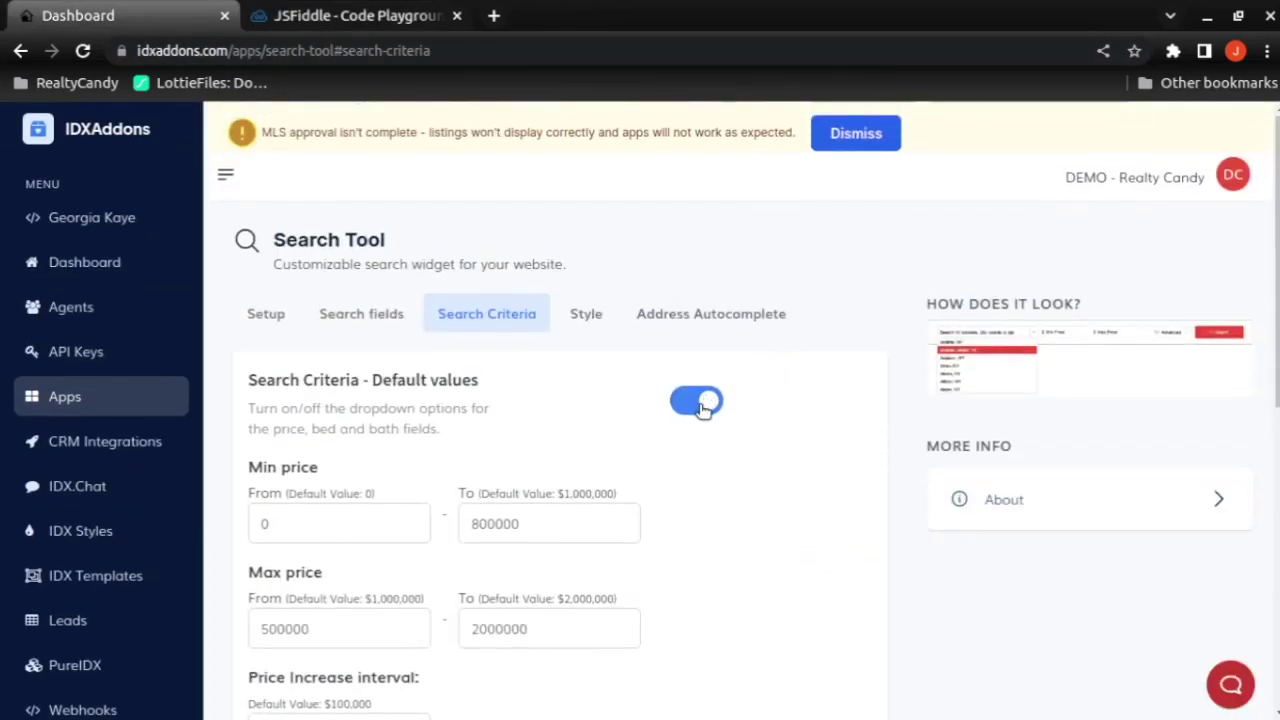
left_click(703, 402)
left_click(590, 318)
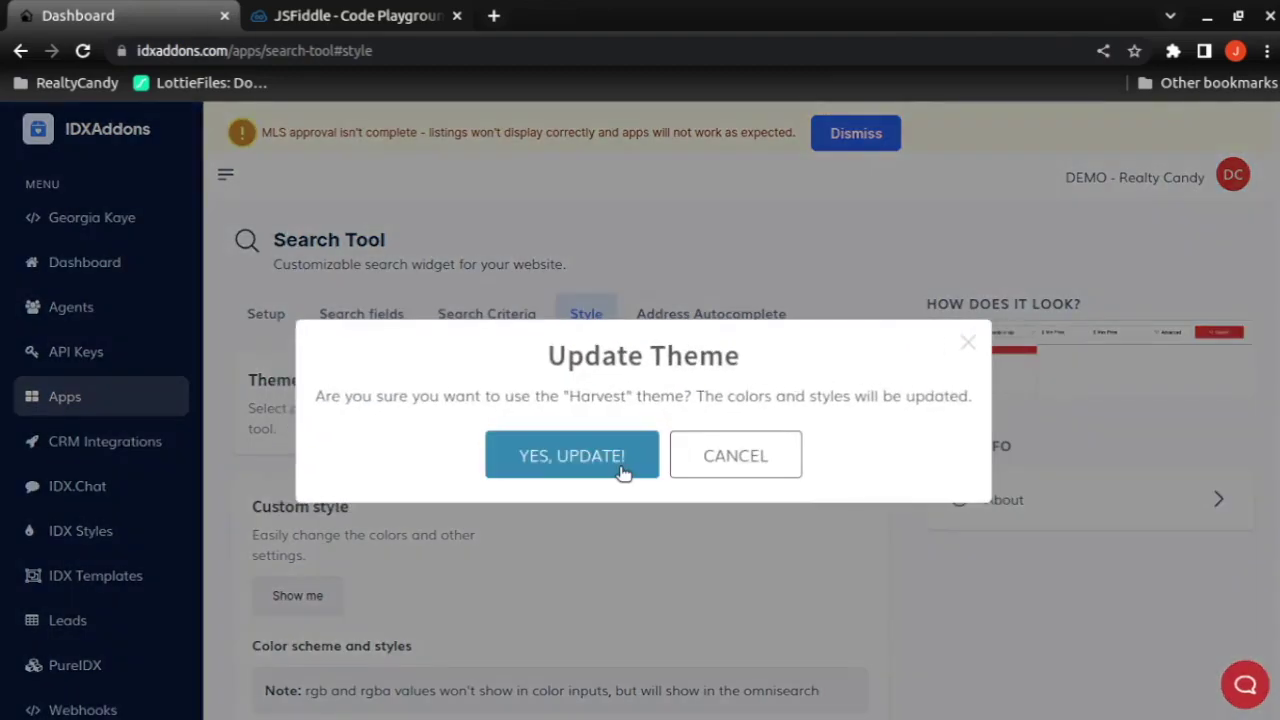
left_click(620, 474)
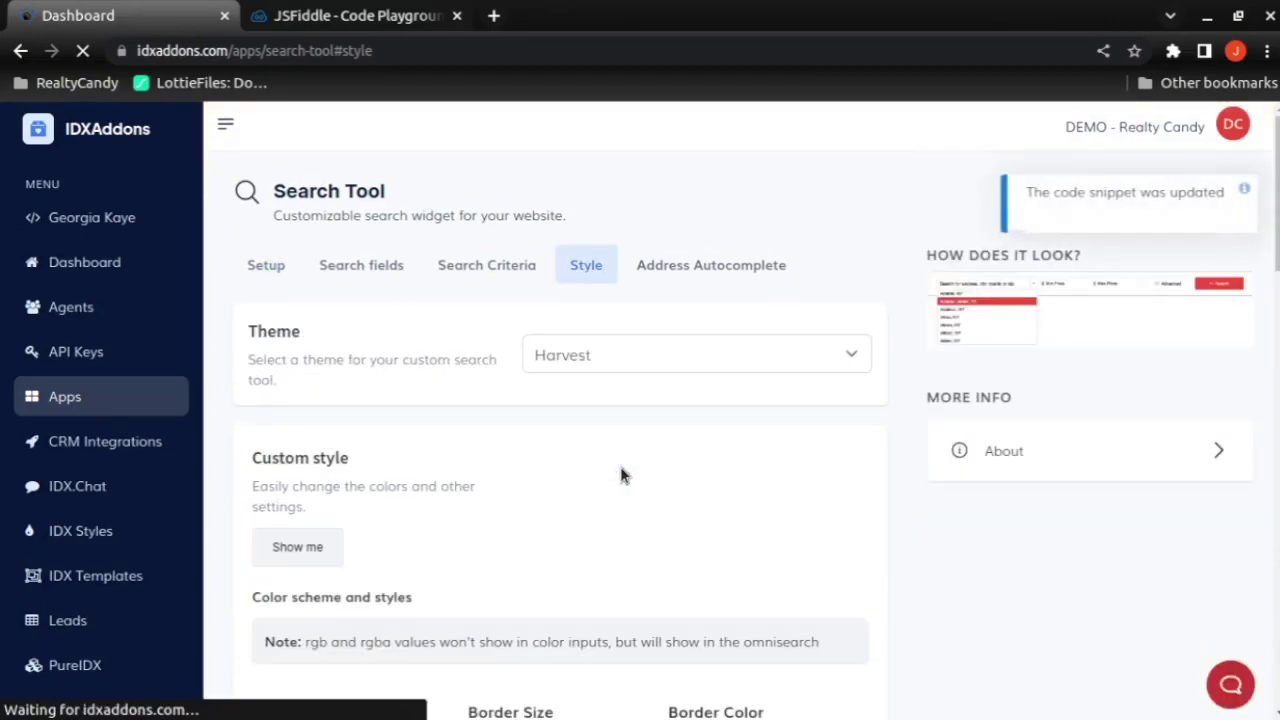
Copy the updated Code Snippet, now wrapped in a harvest div.
scroll(625, 470, "down", 6)
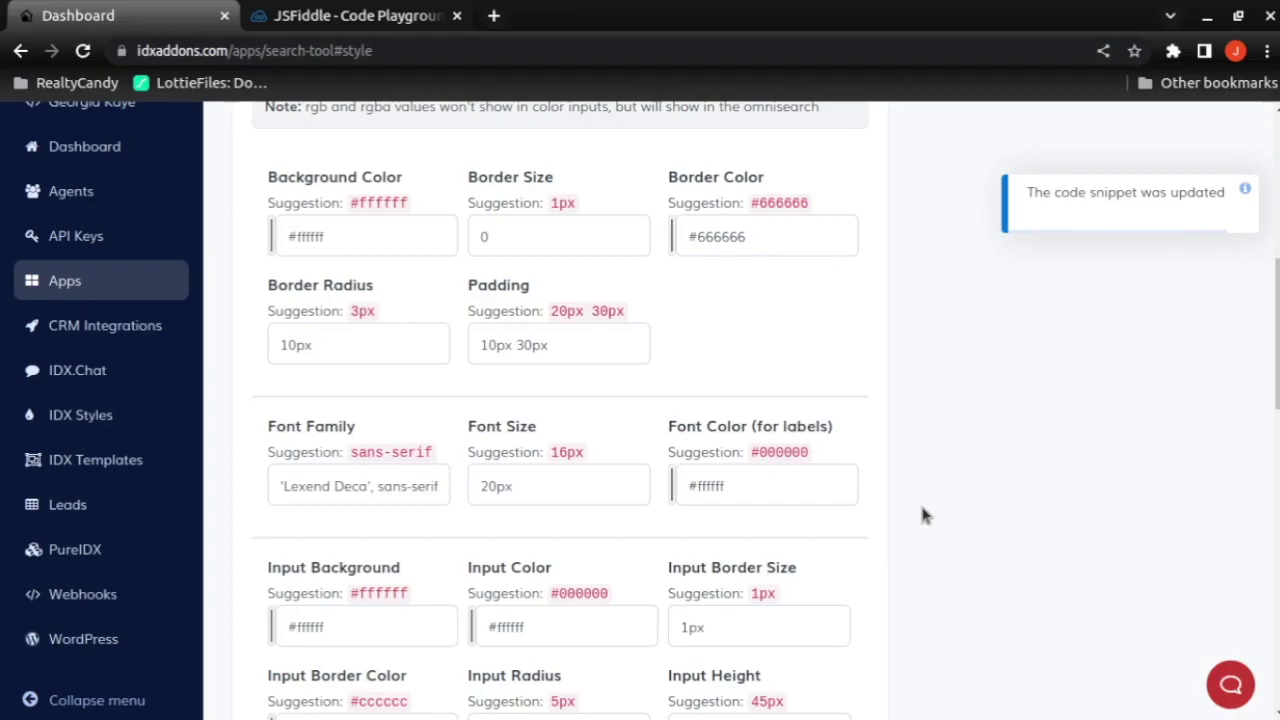
scroll(949, 500, "down", 10)
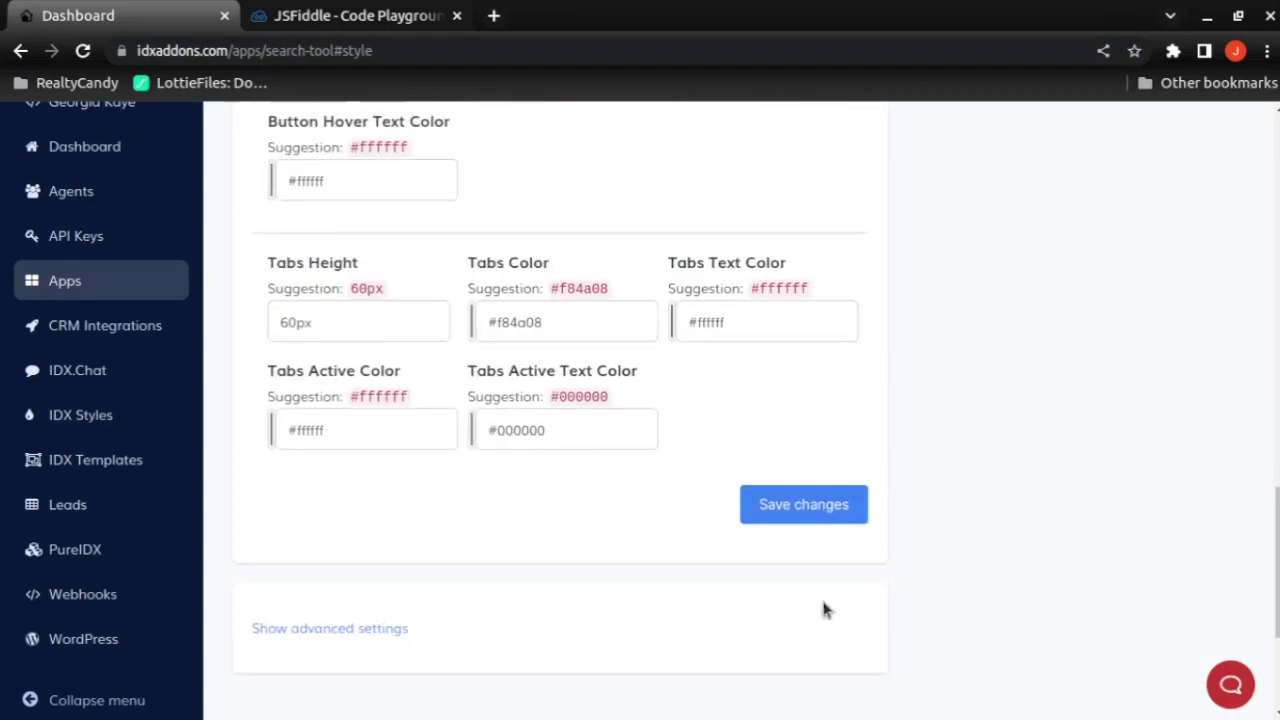
scroll(671, 591, "down", 3)
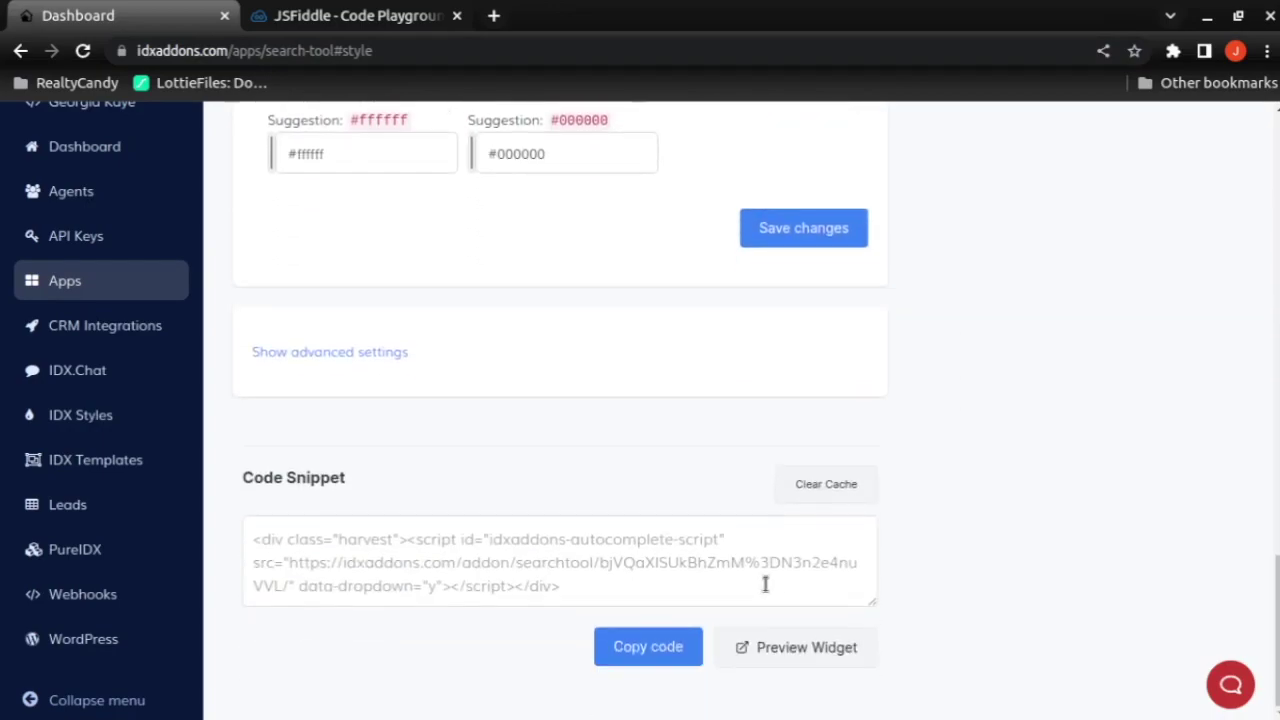
left_click(684, 654)
Replace all of the fiddle's HTML with the Harvest snippet, then return to the Dashboard.
left_click(360, 15)
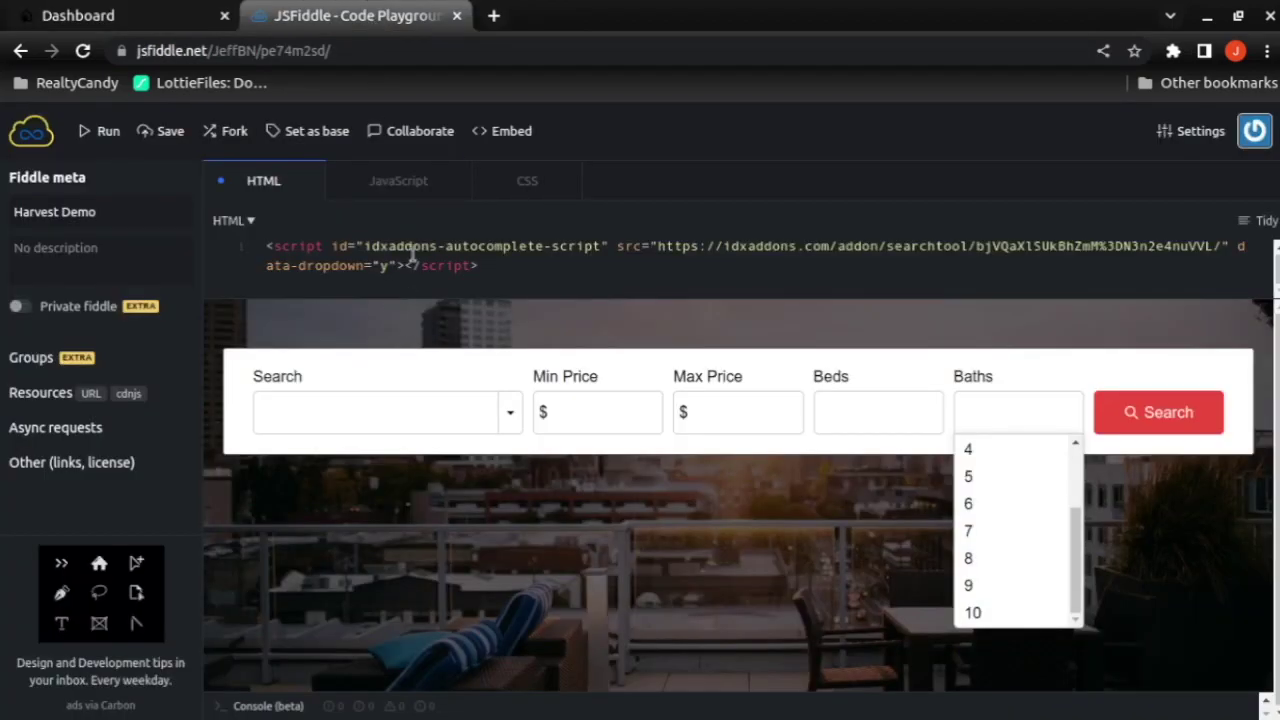
key("ctrl+a")
key("ctrl+v")
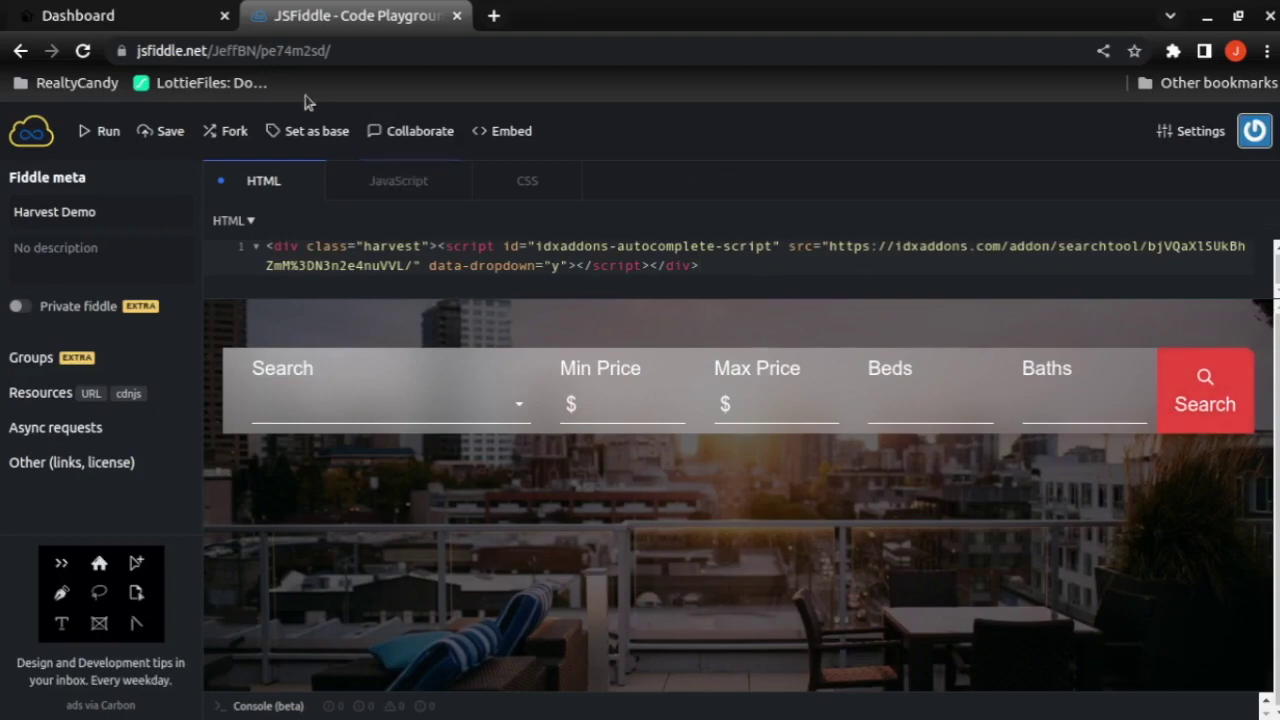
left_click(125, 18)
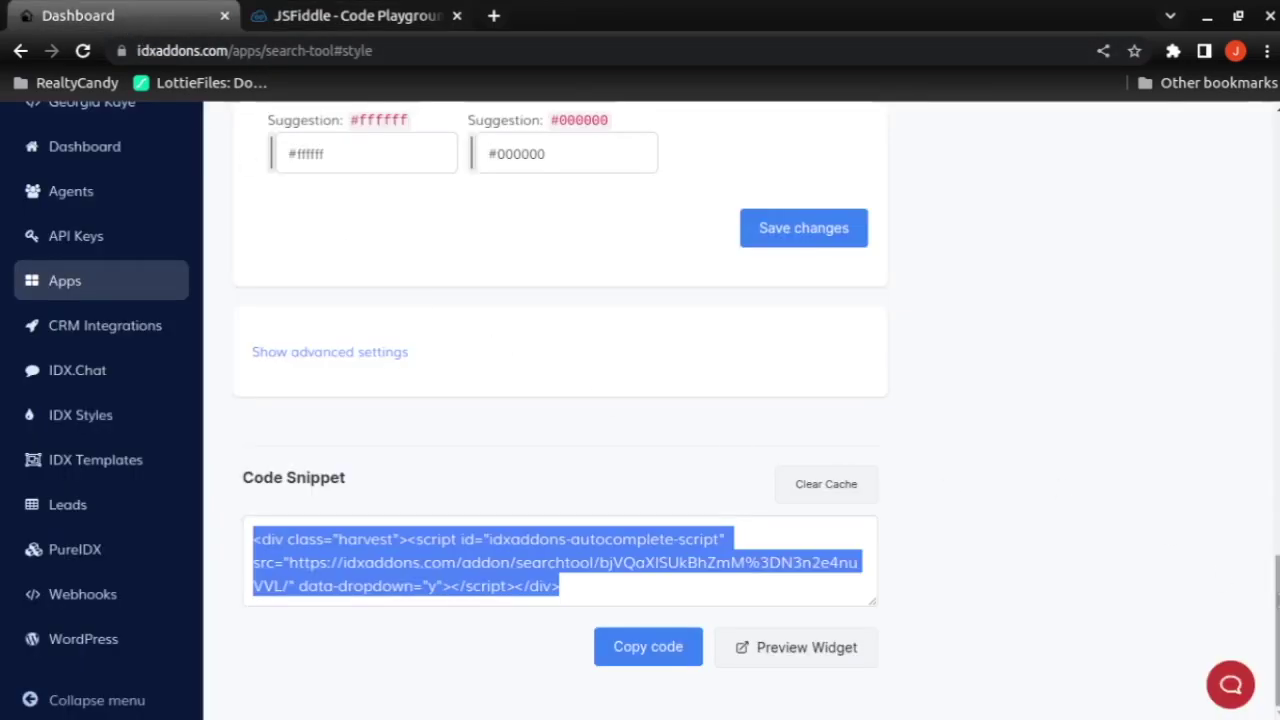
Set the Button Border Color to #00bfff.
scroll(548, 515, "up", 7)
double_click(560, 320)
key("ctrl+v")
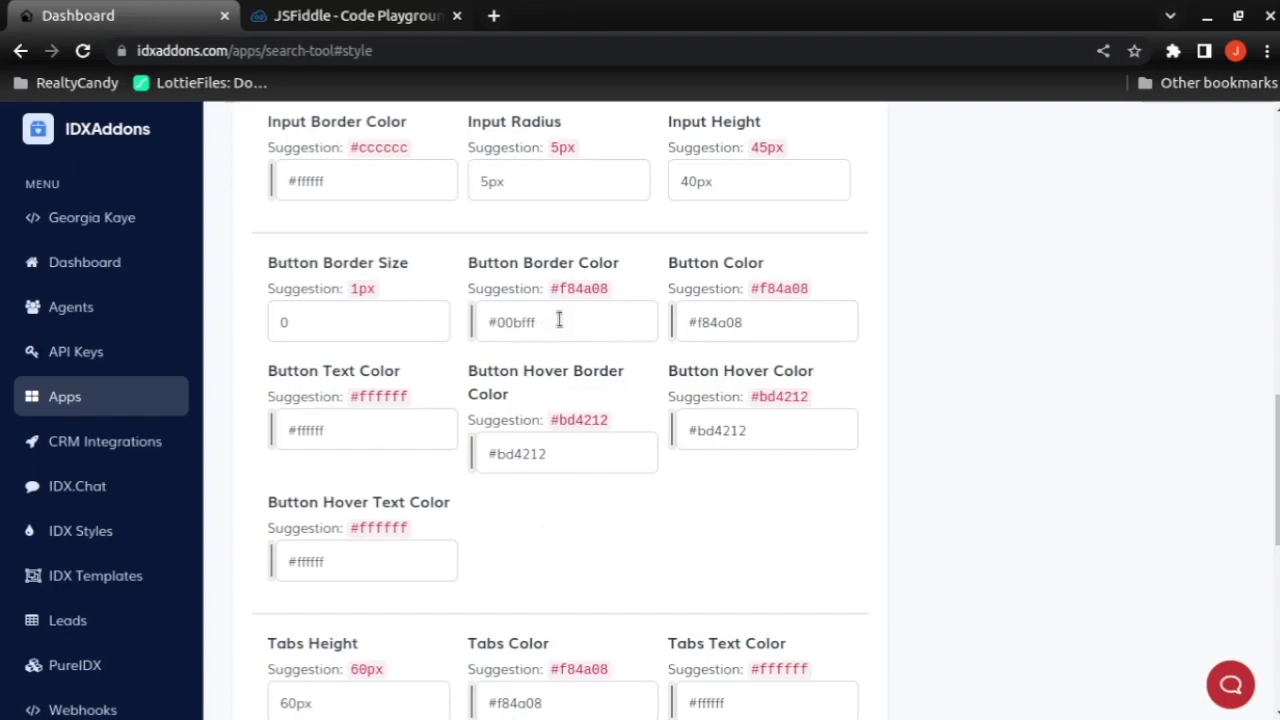
double_click(560, 320)
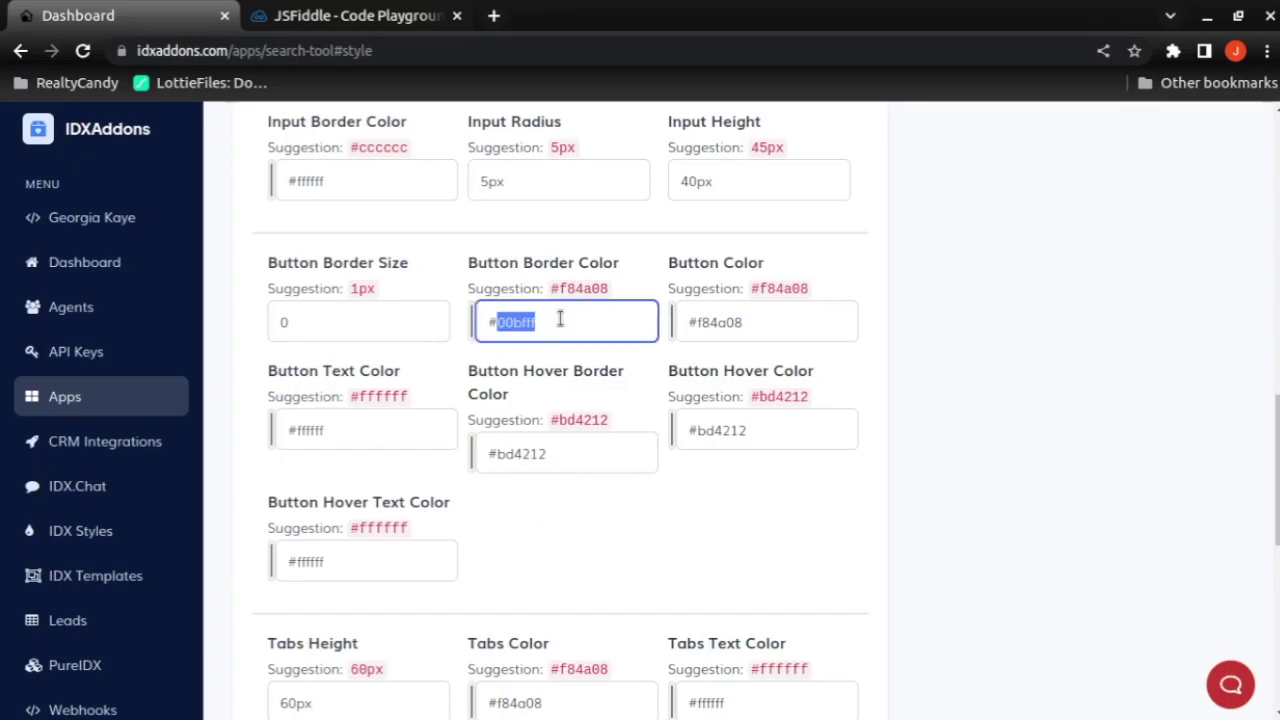
triple_click(565, 452)
key("shift+Tab")
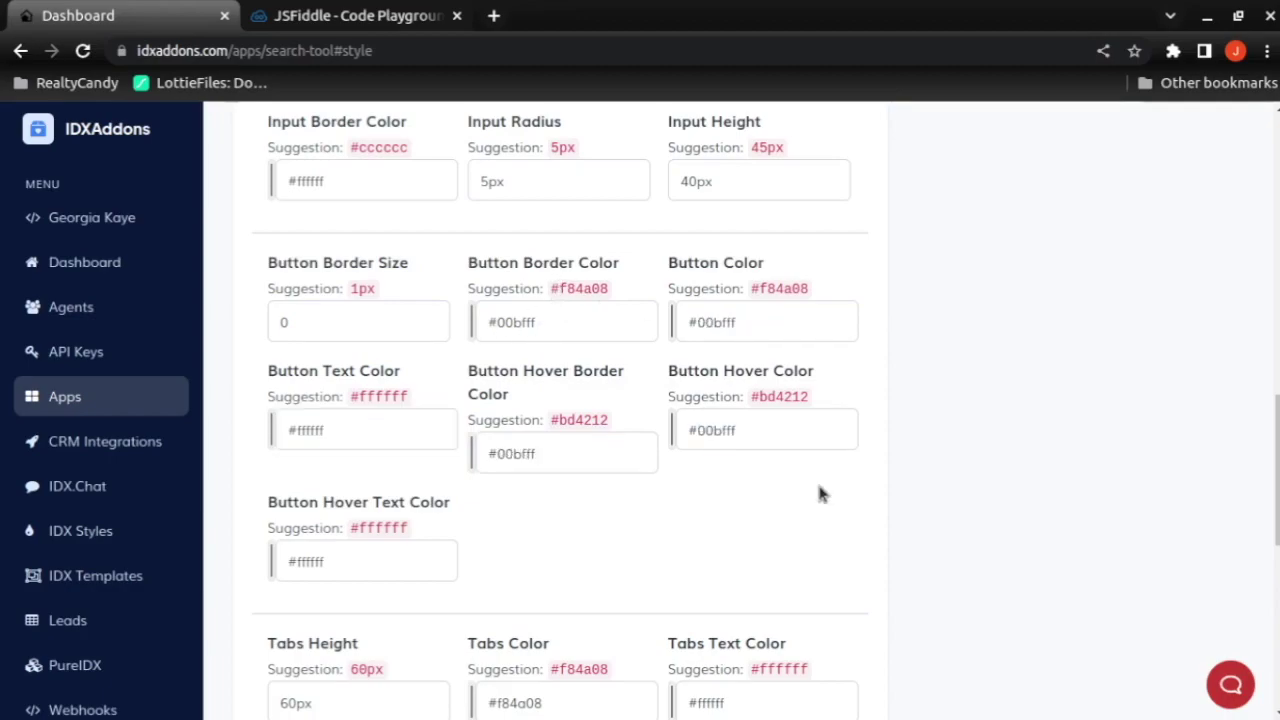
Set the Button Hover Border Color to #23657b and save the button colour changes.
double_click(762, 430)
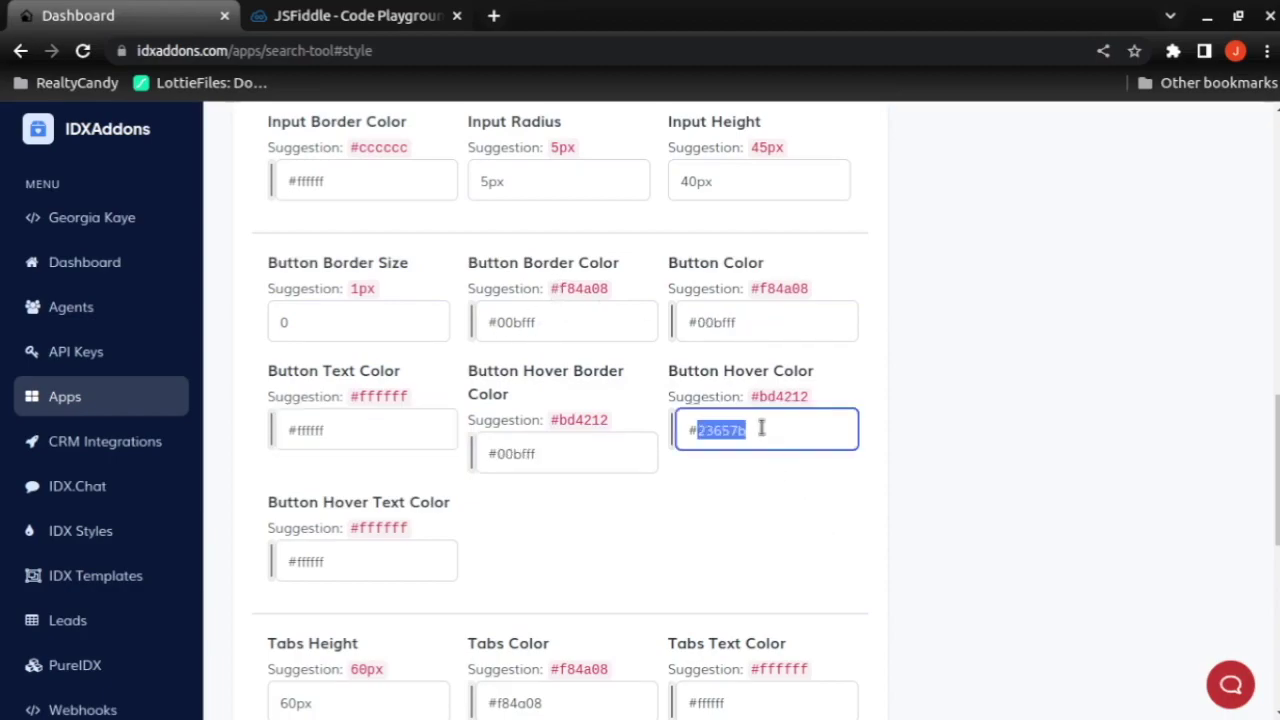
key("ctrl+c")
left_click(566, 450)
double_click(566, 450)
key("ctrl+v")
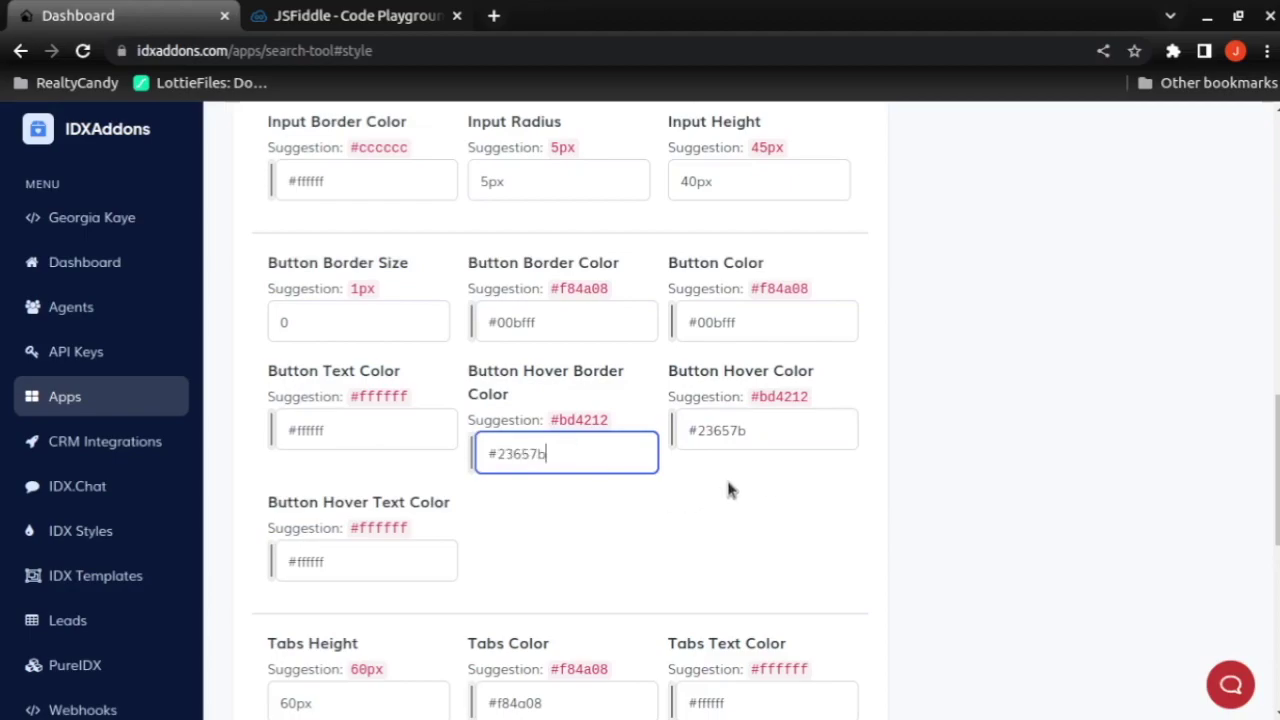
left_click(745, 485)
scroll(757, 510, "down", 2)
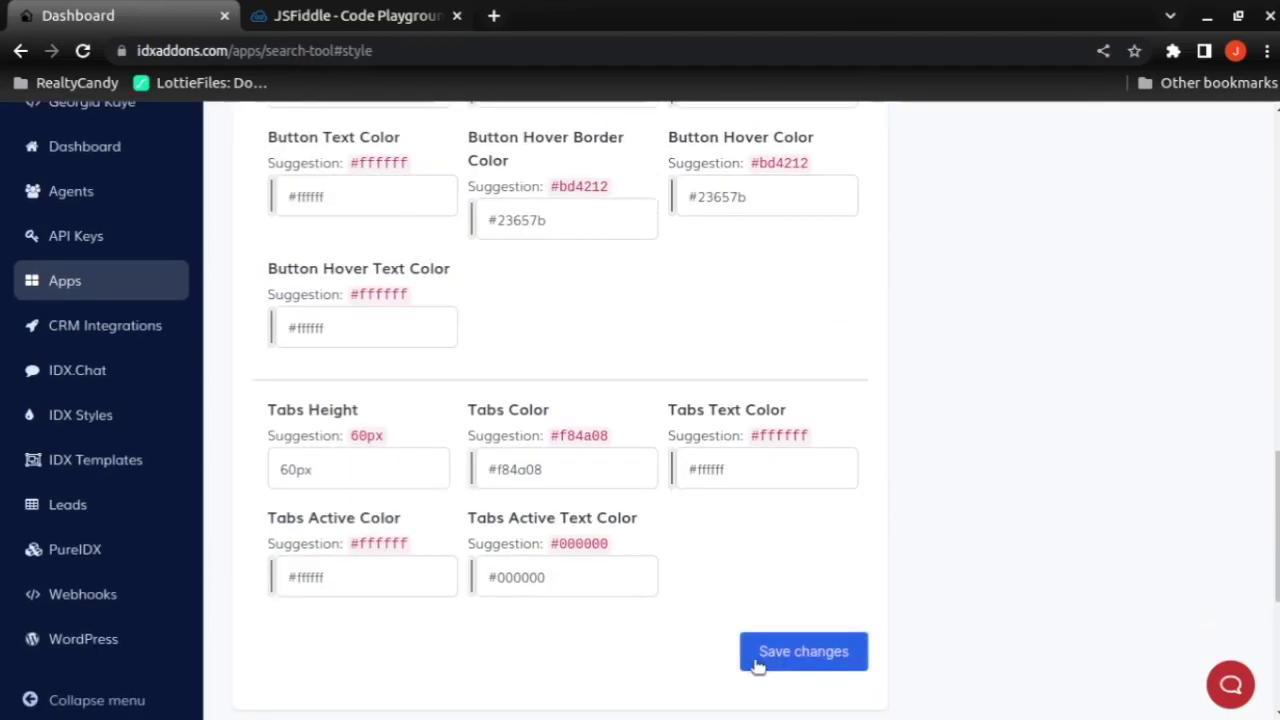
left_click(806, 660)
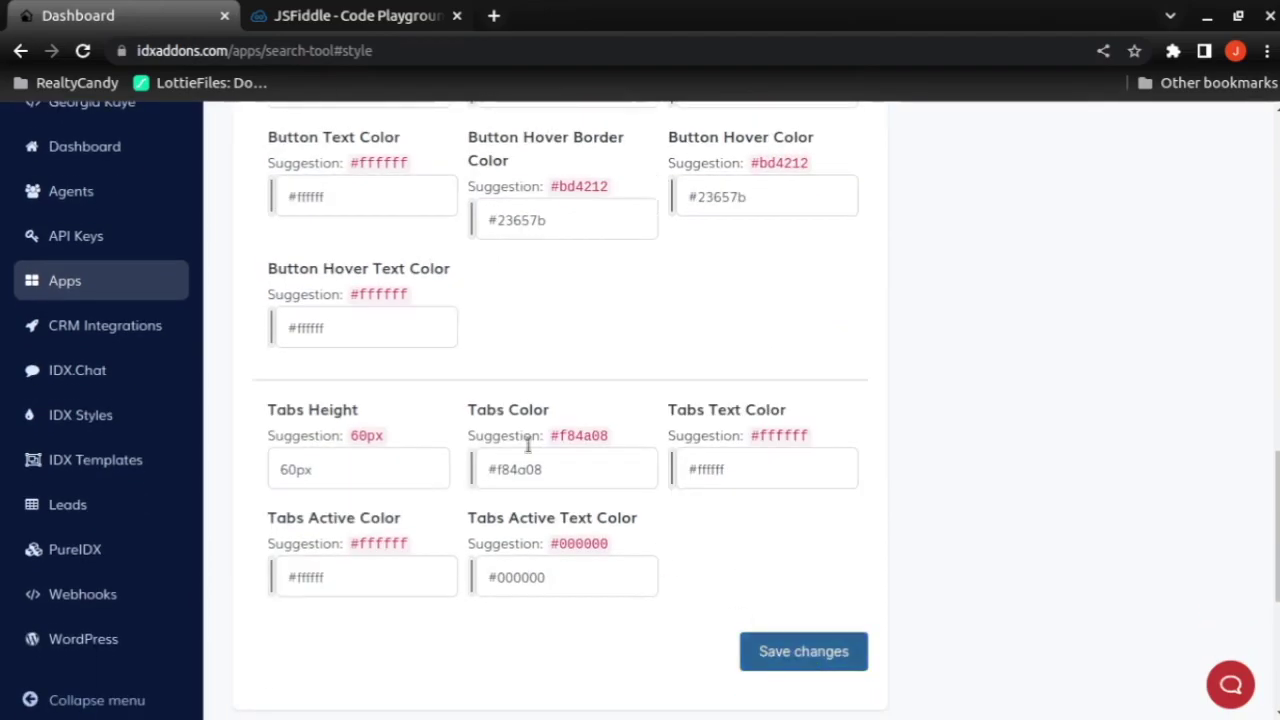
left_click(335, 17)
Rerun the fiddle to preview the blue Search button, then return to IDXAddons.
left_click(104, 135)
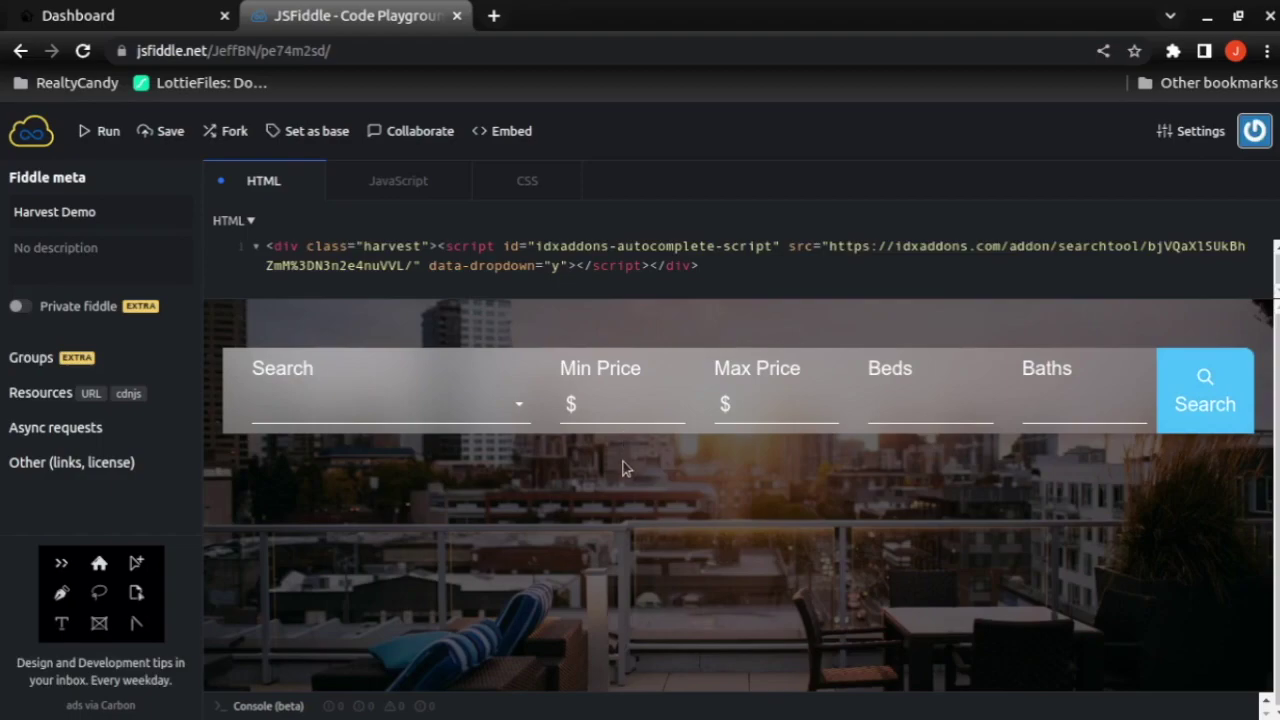
key("ctrl+Tab")
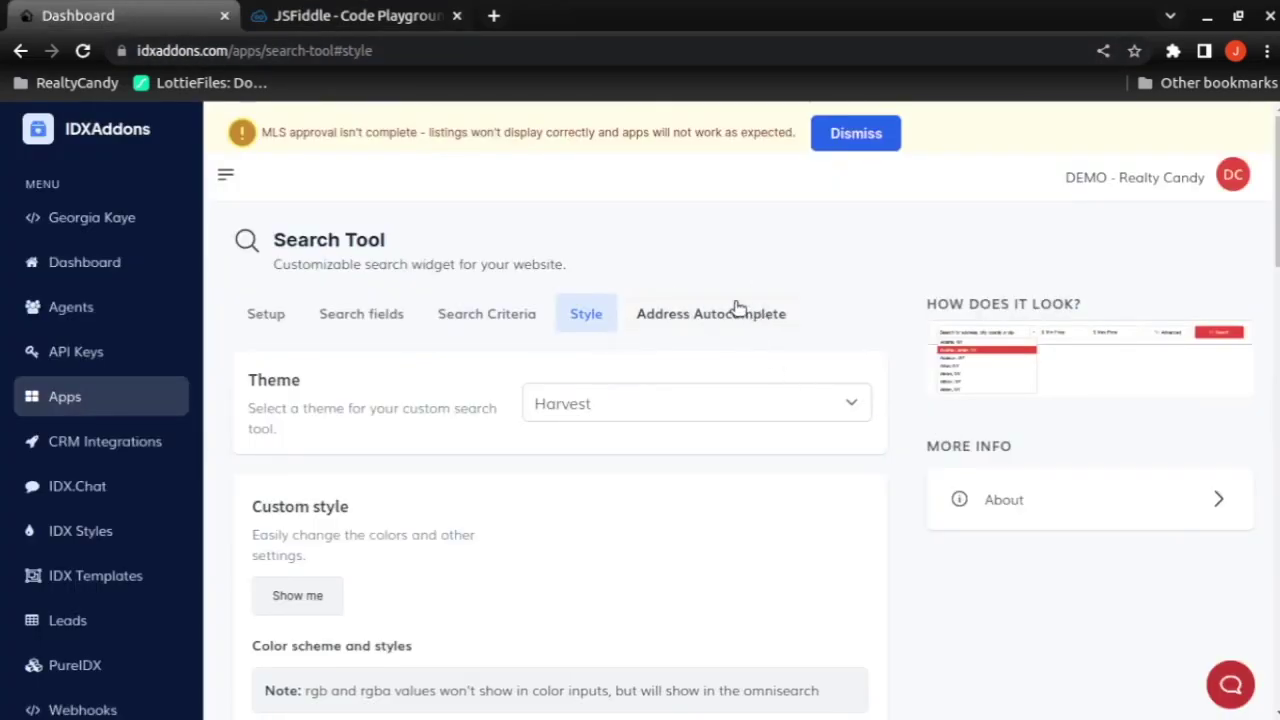
Show the Address Autocomplete tab with its Address Settings and Code Snippet.
left_click(700, 308)
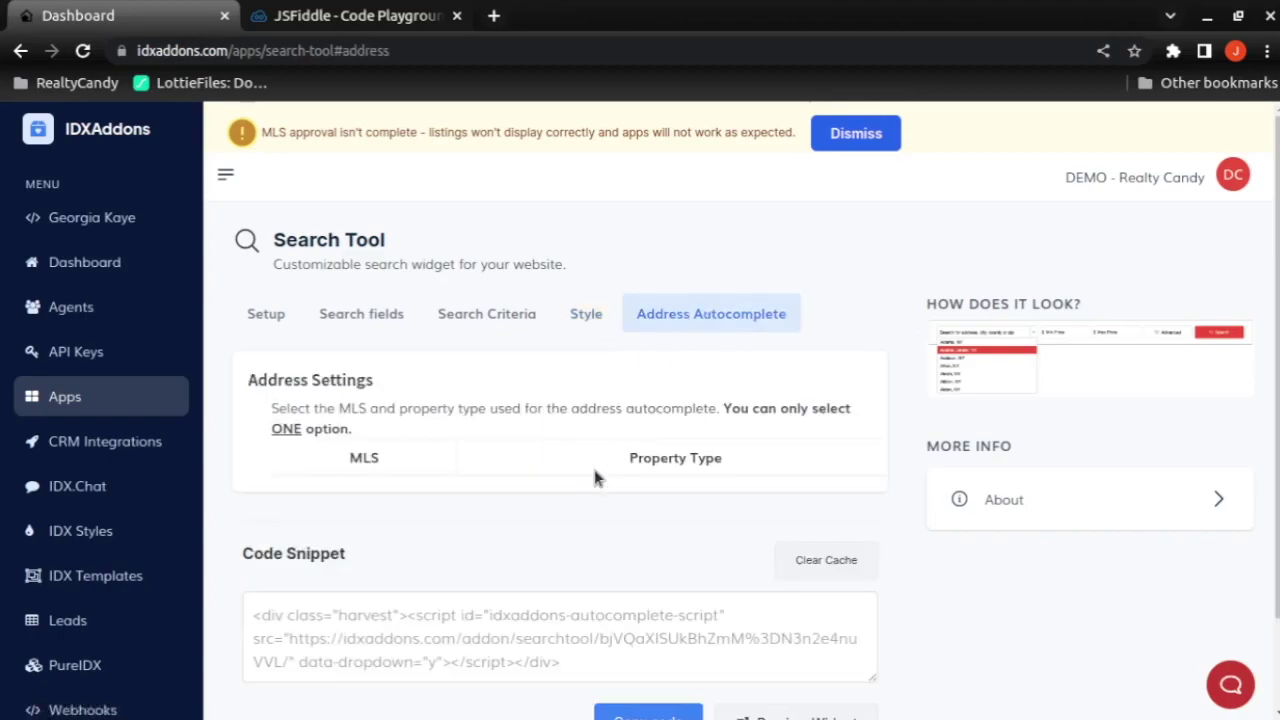
scroll(594, 476, "down", 2)
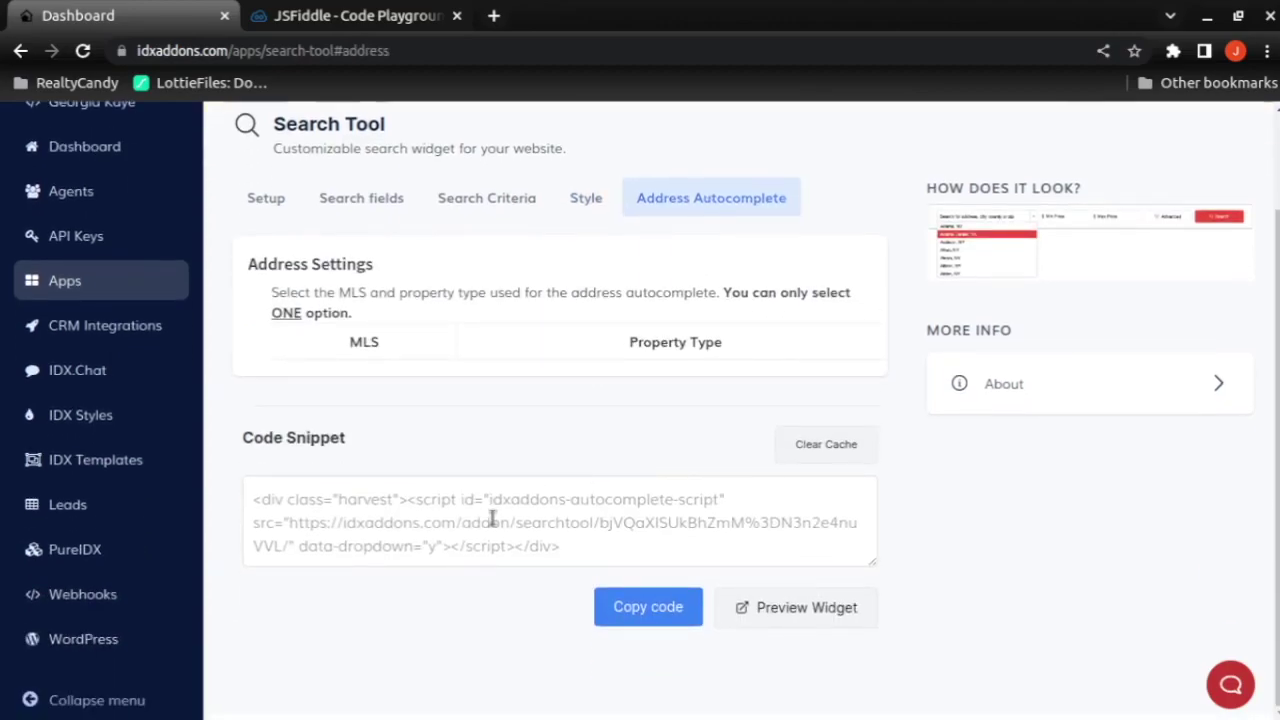